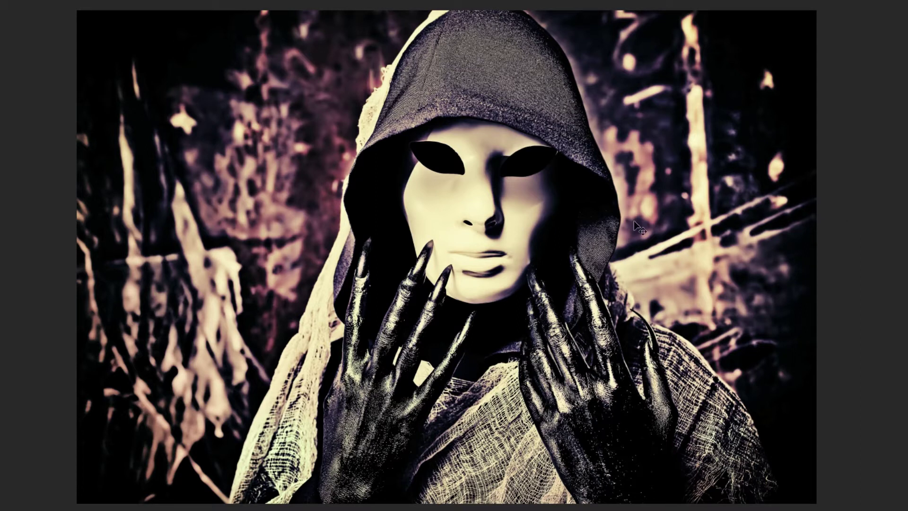
Switch to the browser, look through the "Ghosting An Image With Photoshop" tutorial down to Step 3, and return to the Photoshop image.
key("super+Tab")
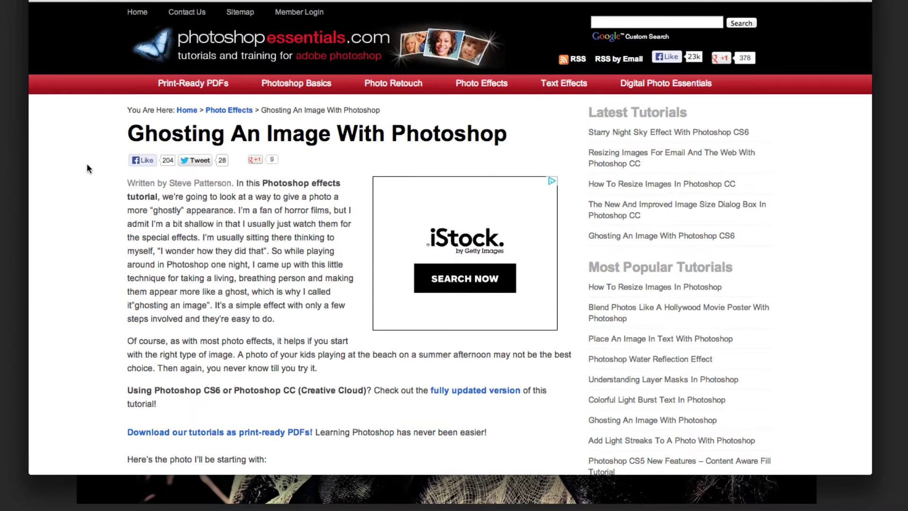
scroll(103, 257, "down", 7)
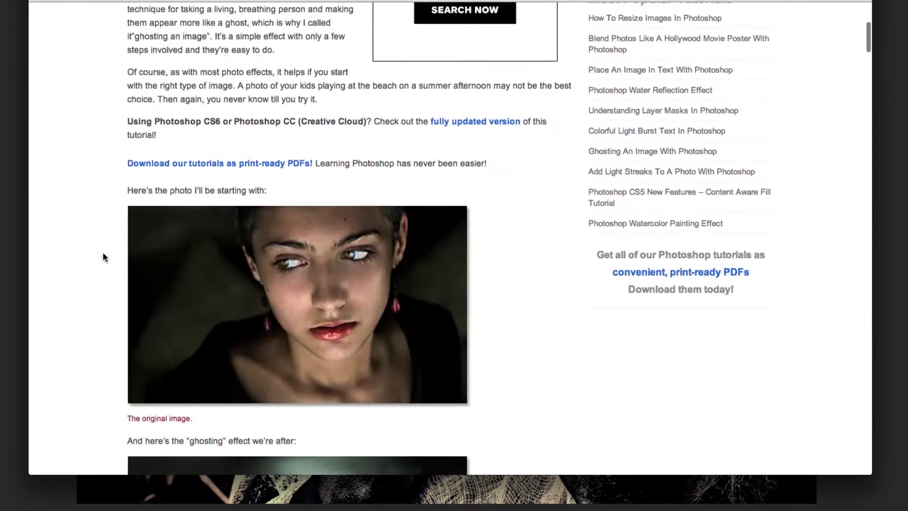
scroll(104, 257, "down", 7)
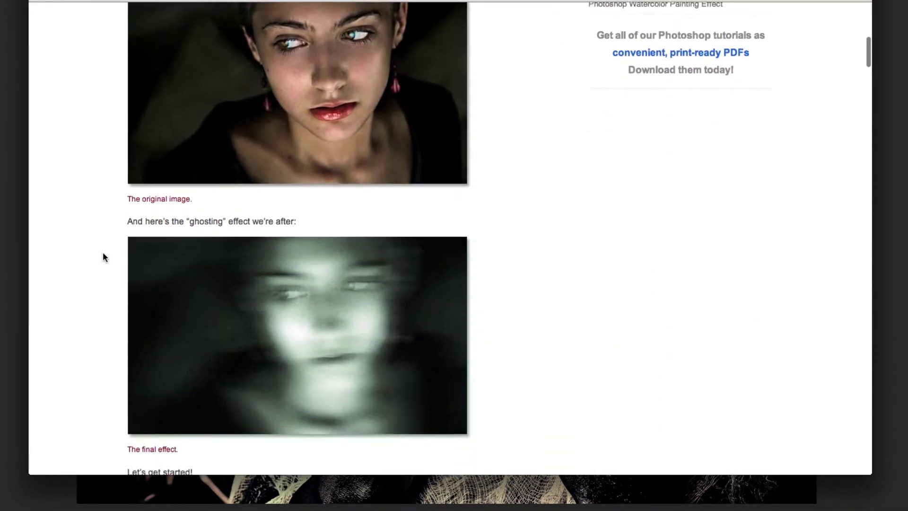
scroll(104, 257, "down", 15)
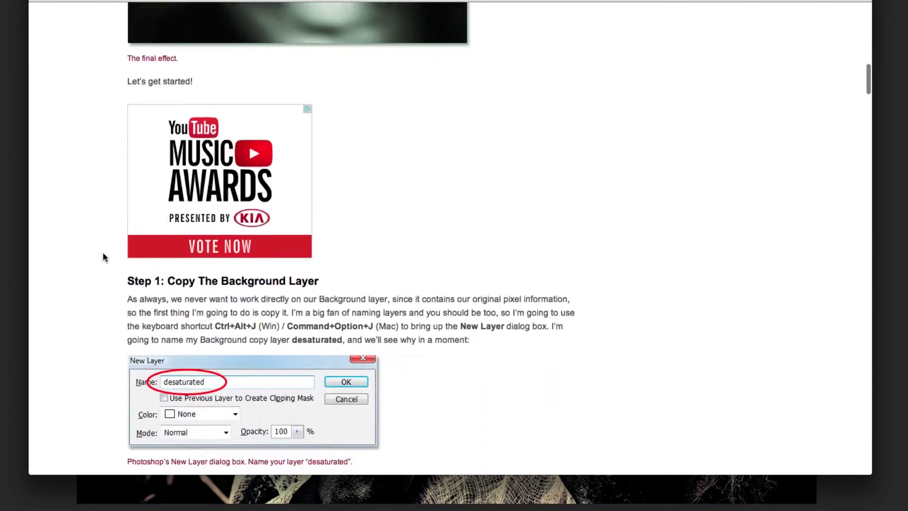
scroll(103, 258, "down", 2)
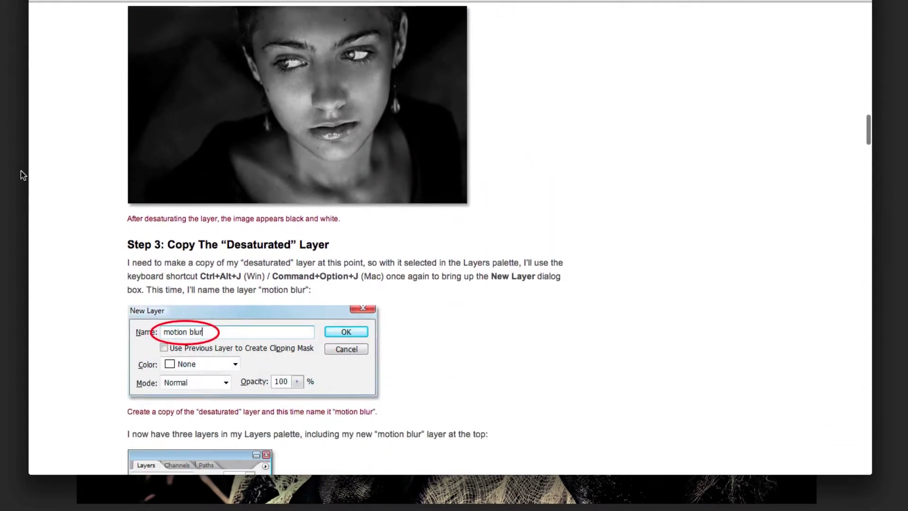
left_click(16, 163)
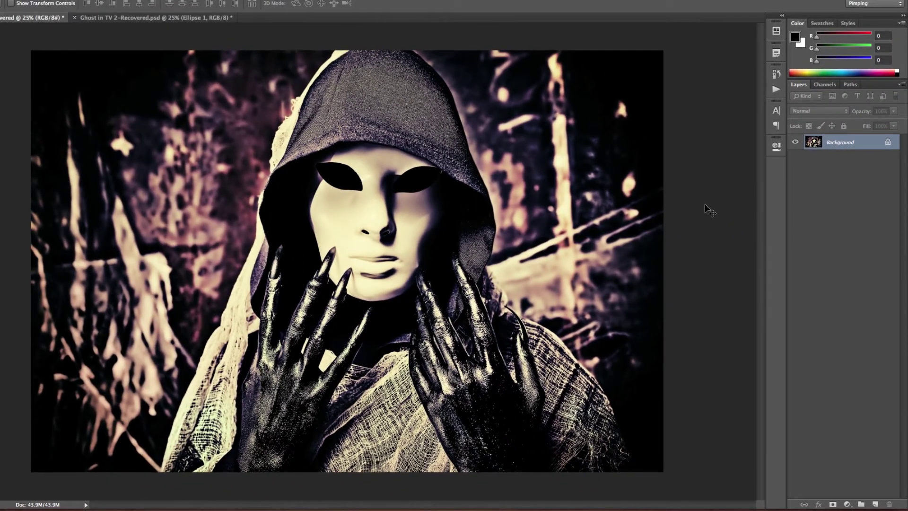
Duplicate the Background layer of the masked figure photo and desaturate the copy.
key("ctrl+j")
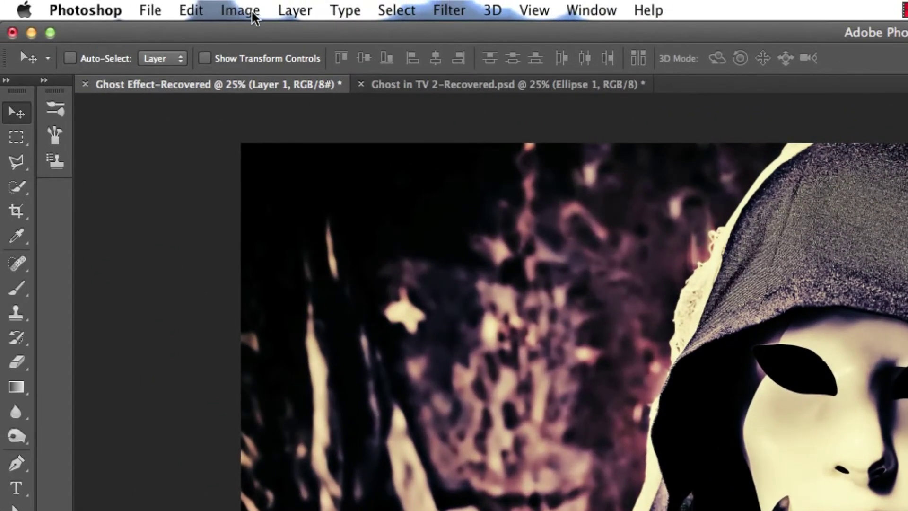
left_click(251, 11)
mouse_move(298, 63)
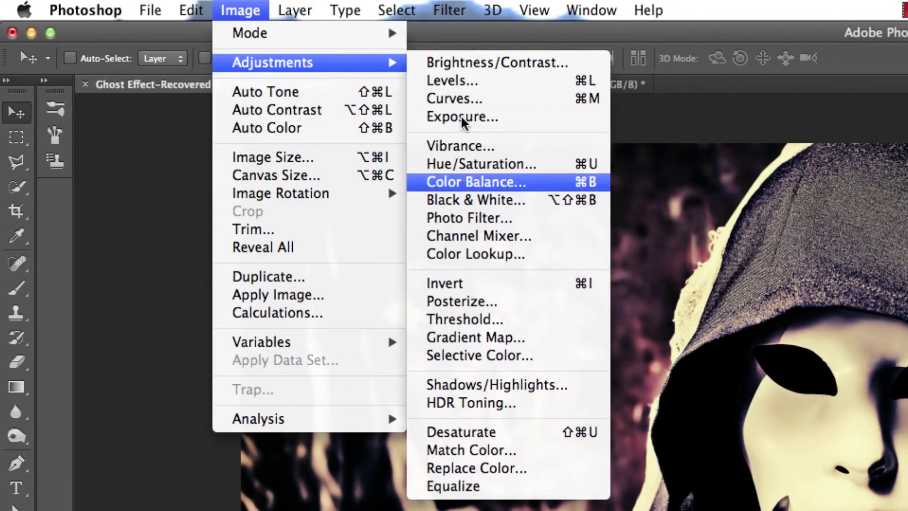
left_click(533, 432)
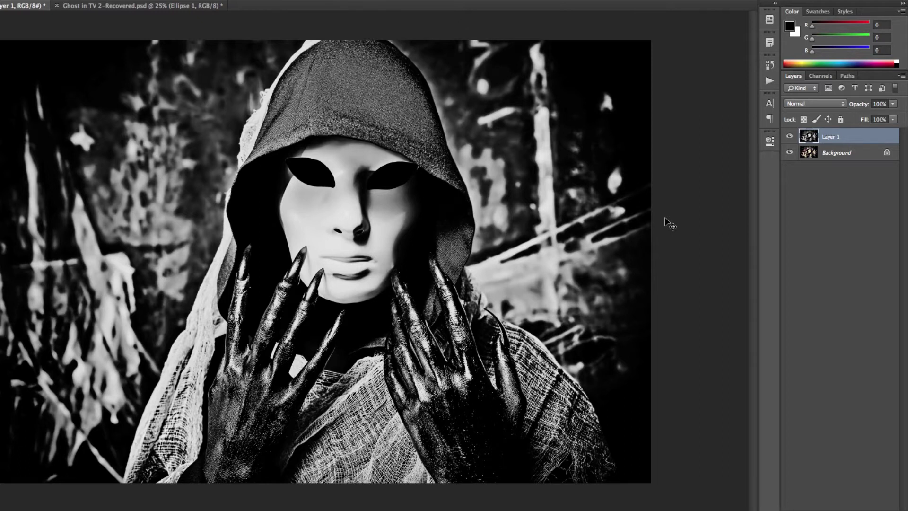
Duplicate the desaturated layer and apply a Motion Blur with an angle of 0° and a distance of 100 pixels to the copy.
key("ctrl+j")
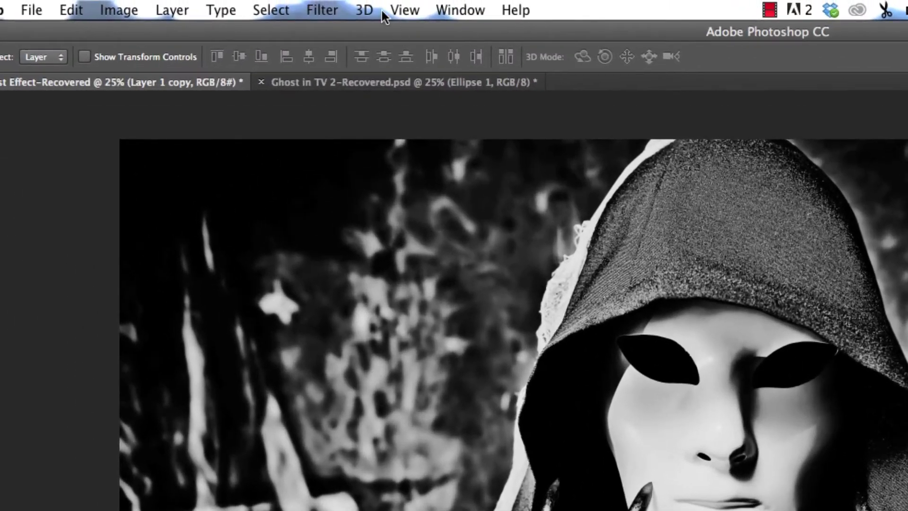
left_click(334, 14)
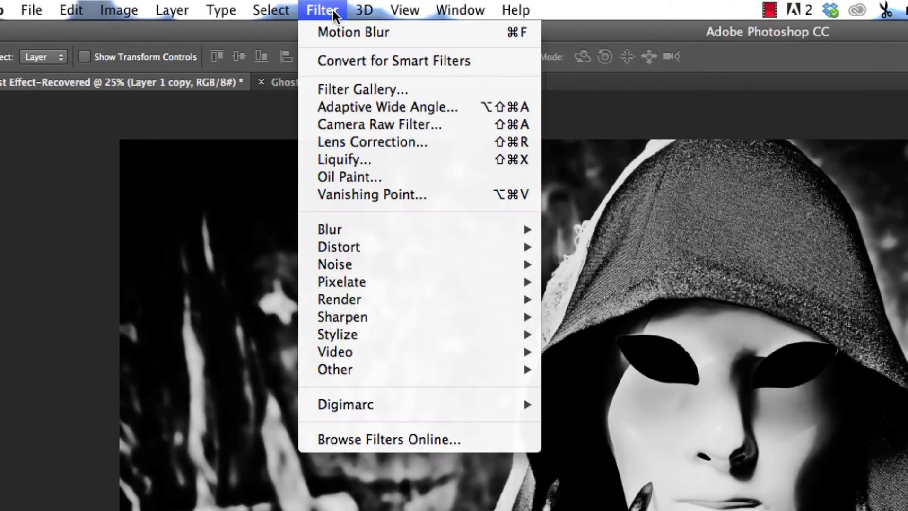
mouse_move(428, 229)
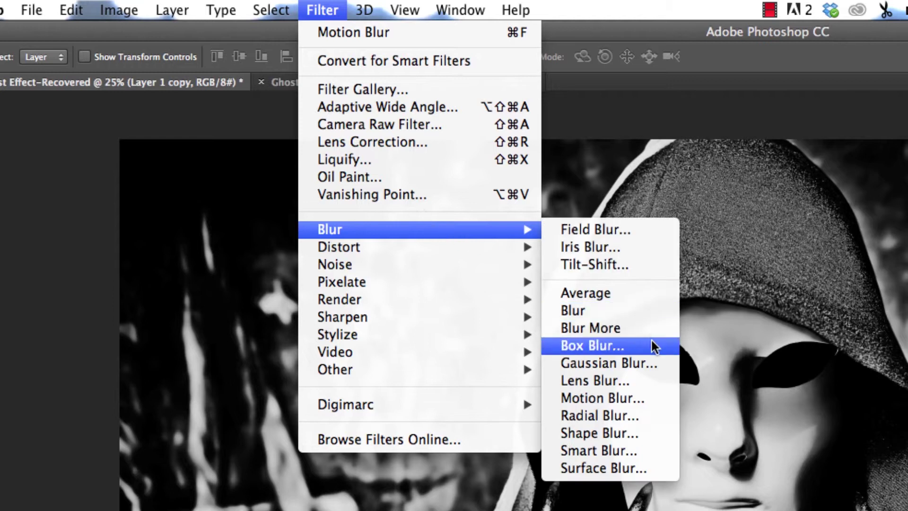
left_click(636, 398)
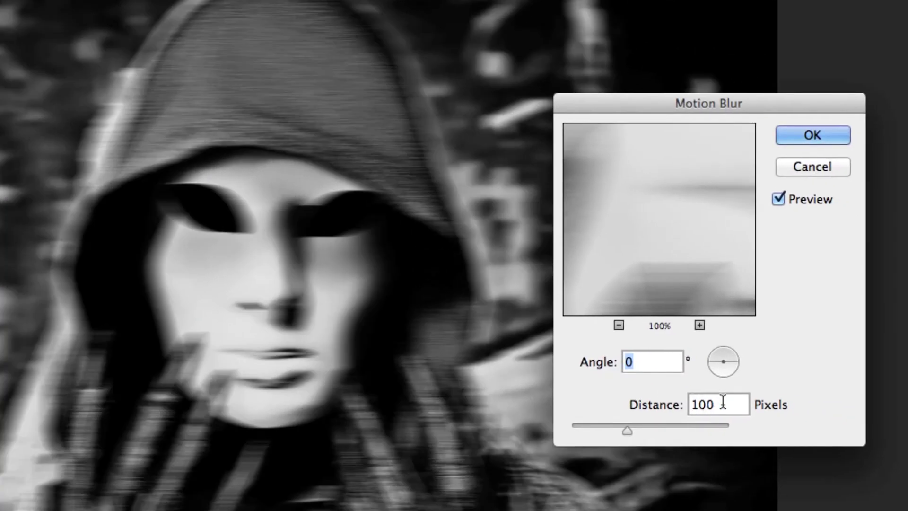
left_click_drag(723, 403, 675, 403)
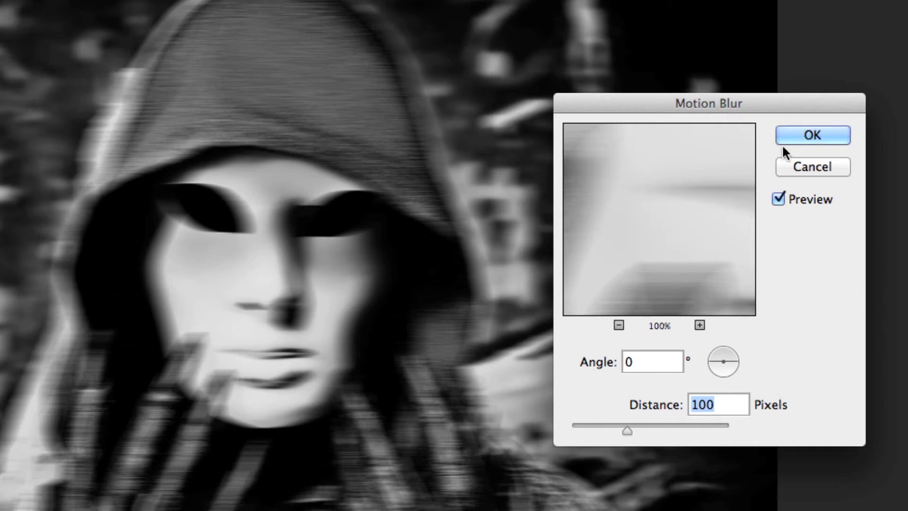
left_click(791, 135)
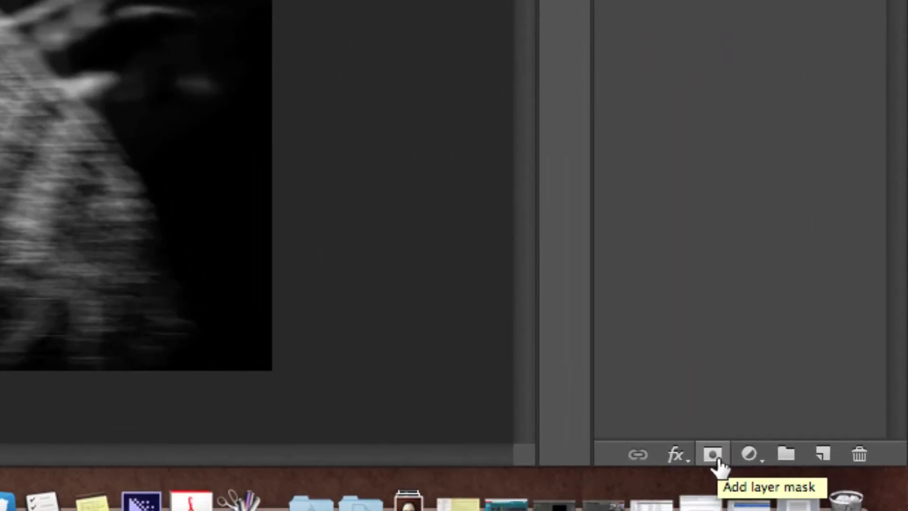
Add a layer mask to the motion-blurred layer and paint on it with a soft, low-opacity black brush over the mouth and fingers.
left_click(718, 463)
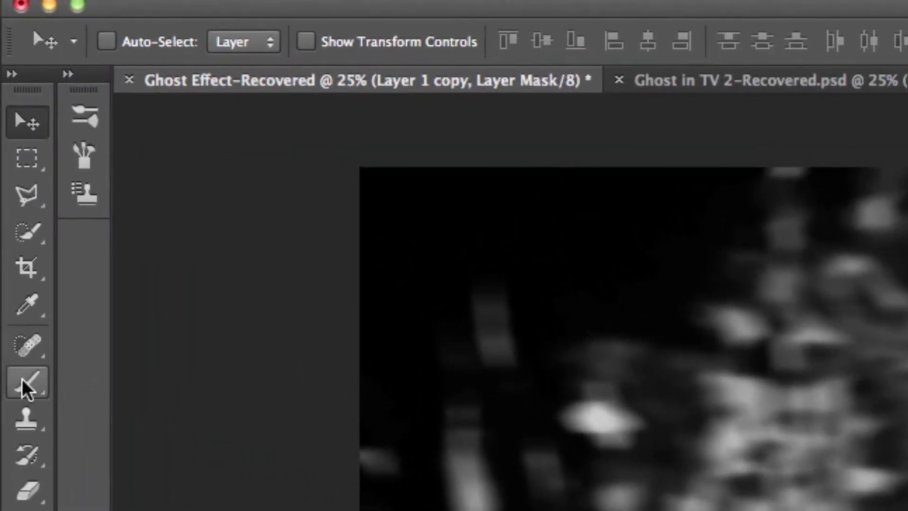
left_click(27, 386)
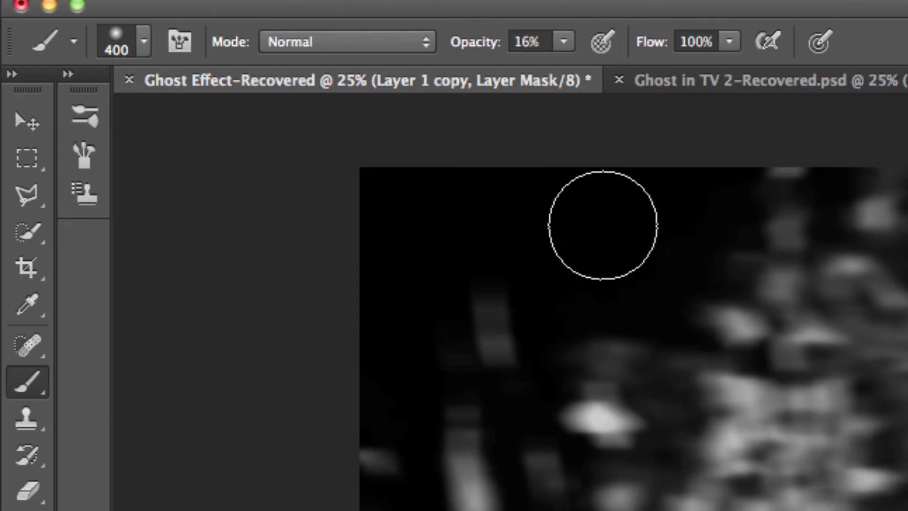
left_click(562, 45)
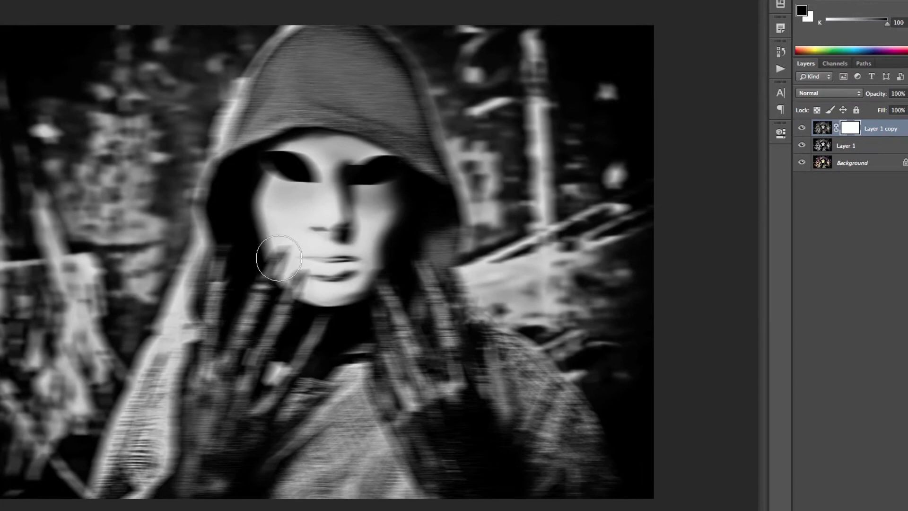
mouse_move(279, 258)
left_mouse_down()
mouse_move(258, 284)
mouse_move(261, 264)
mouse_move(278, 250)
mouse_move(265, 284)
left_mouse_up()
mouse_move(238, 333)
left_mouse_down()
mouse_move(266, 263)
mouse_move(279, 319)
mouse_move(268, 345)
mouse_move(302, 352)
mouse_move(318, 329)
mouse_move(298, 365)
mouse_move(231, 299)
mouse_move(213, 250)
mouse_move(234, 247)
mouse_move(210, 323)
left_mouse_up()
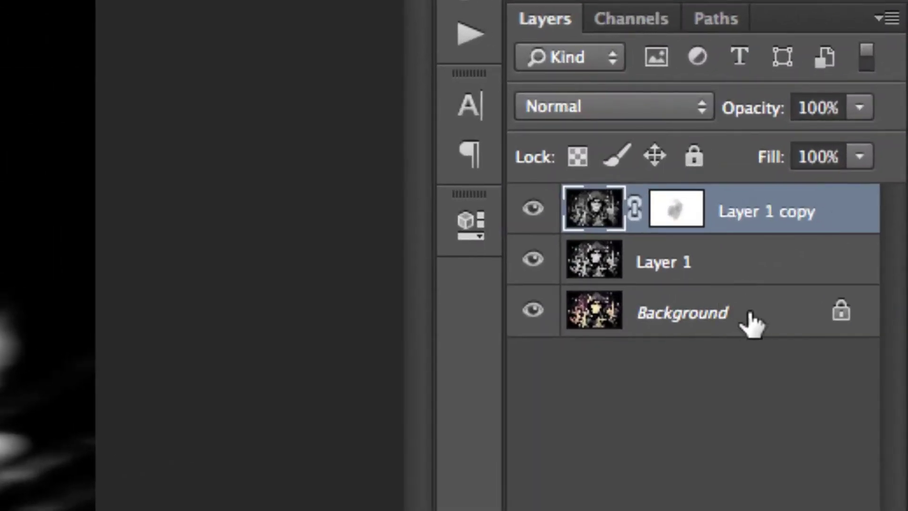
Select all layers from Layer 1 copy through Background and stamp them into a merged new layer on top.
left_click(751, 325, "shift")
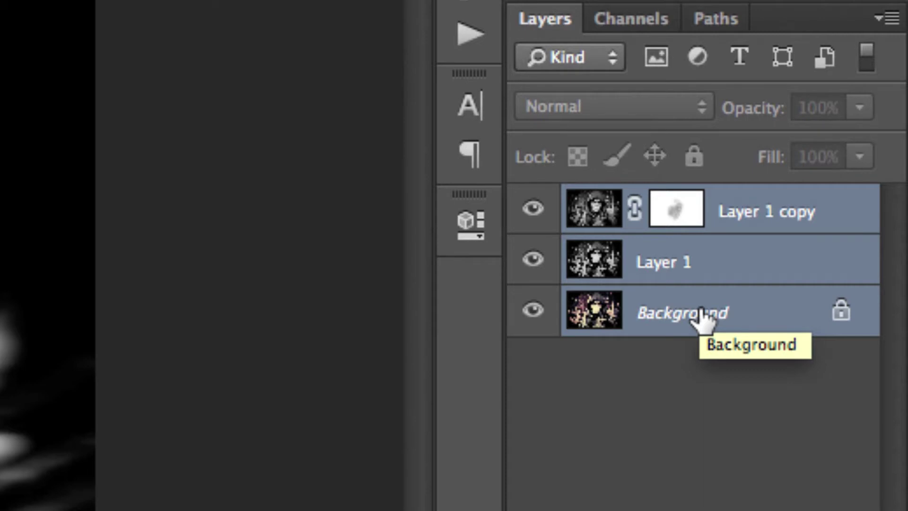
key("super+alt+shift+n")
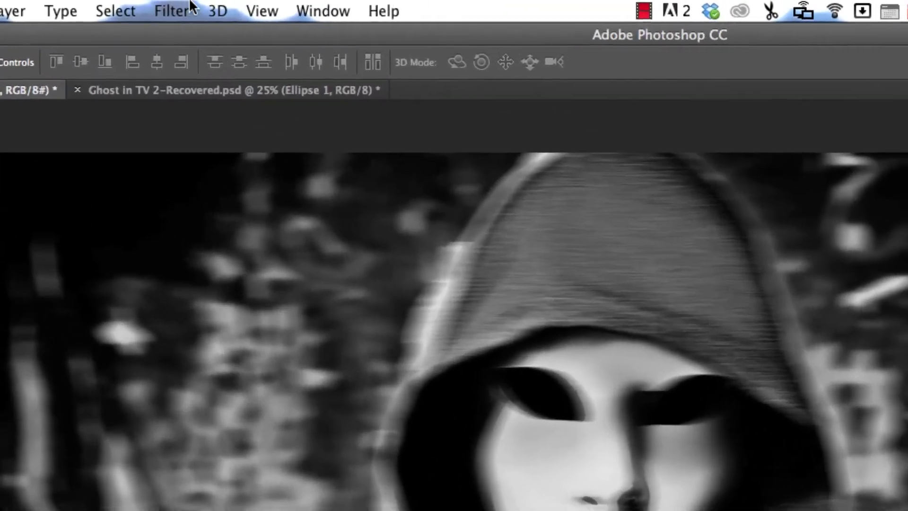
Apply the Diffuse Glow distort filter to the merged layer with Graininess 3, Glow Amount 10 and Clear Amount 10.
left_click(137, 6)
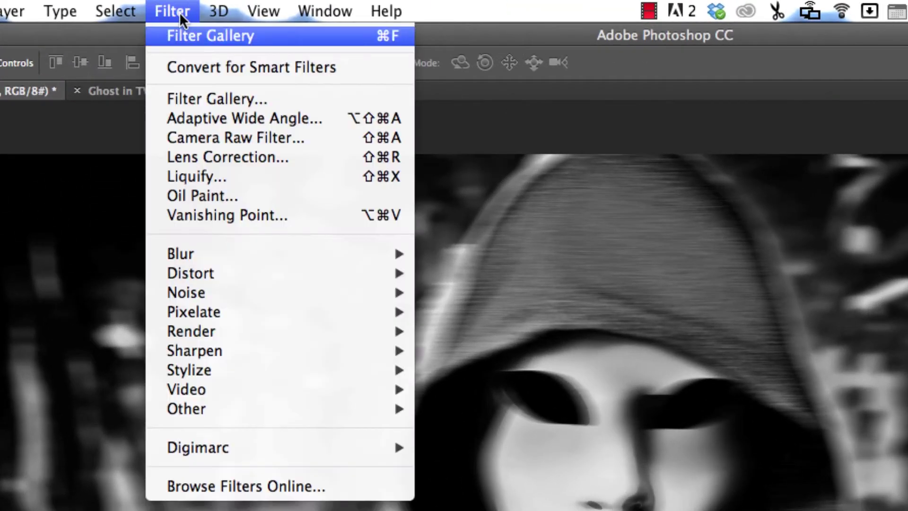
left_click(213, 93)
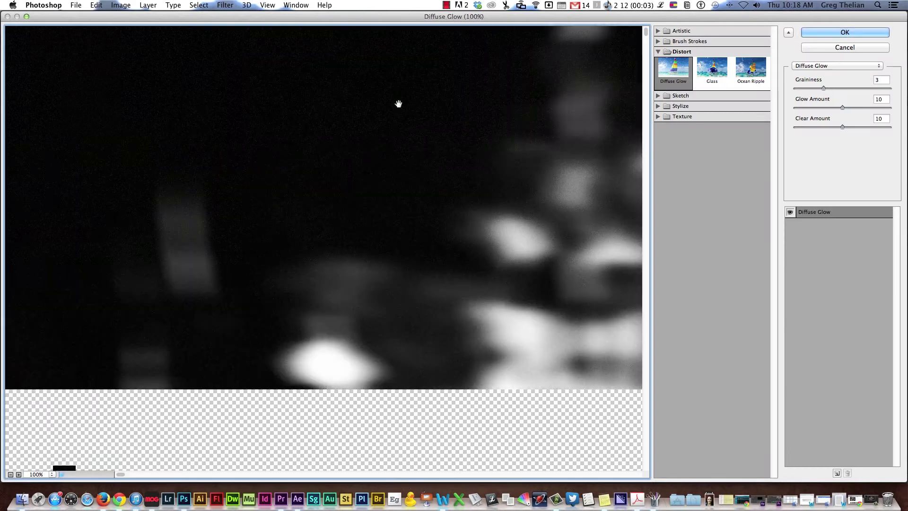
key("super+0")
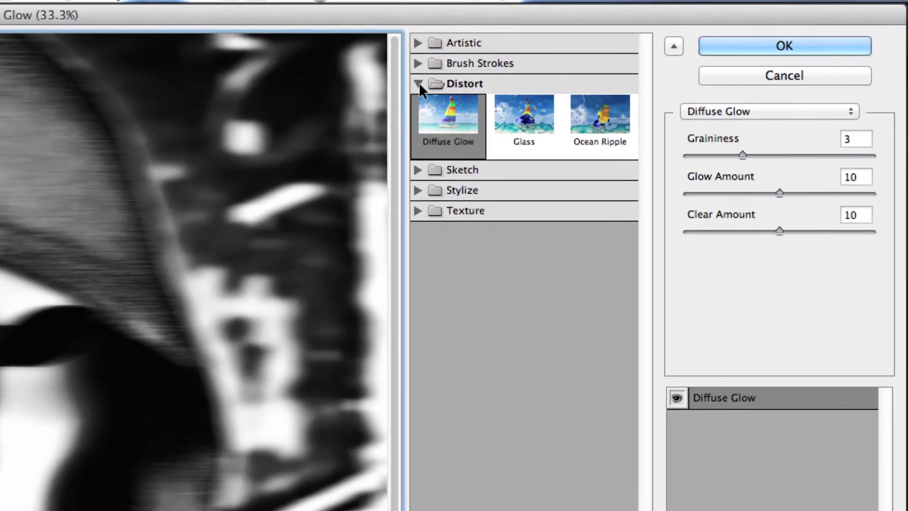
left_click(419, 83)
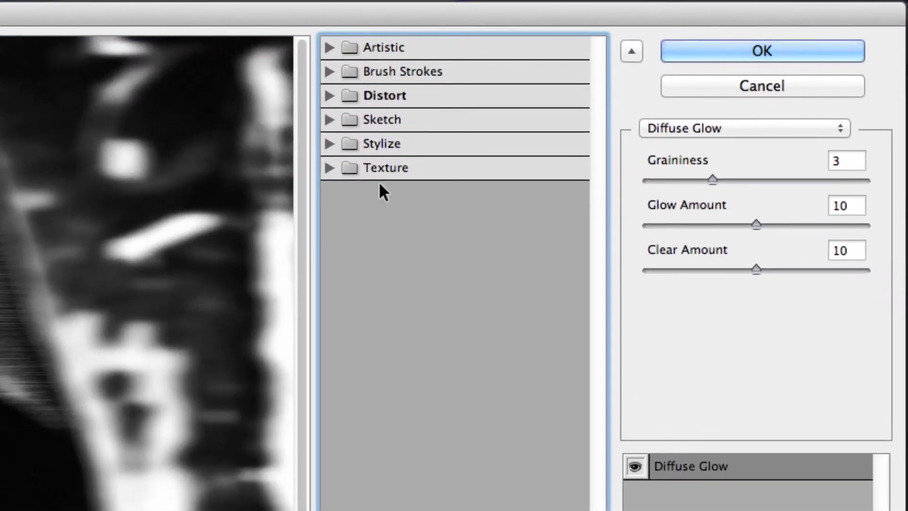
left_click(329, 95)
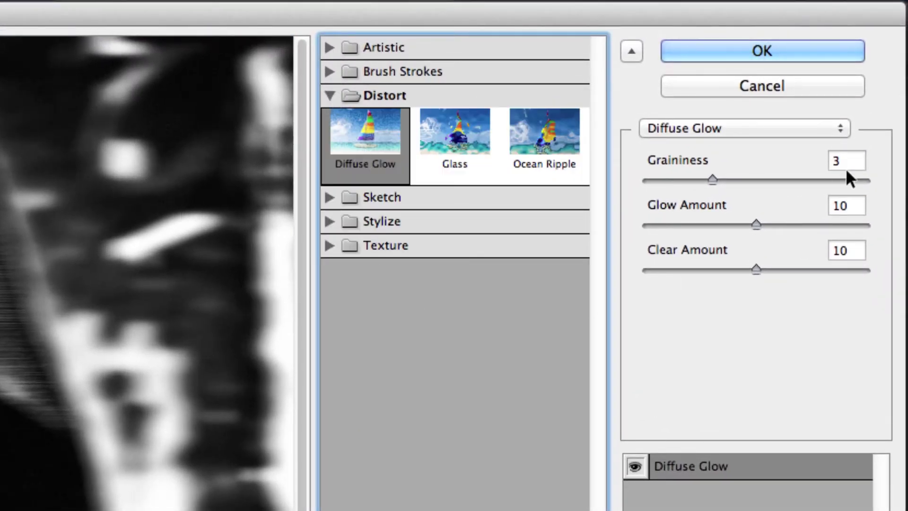
left_click(834, 161)
left_click(856, 205)
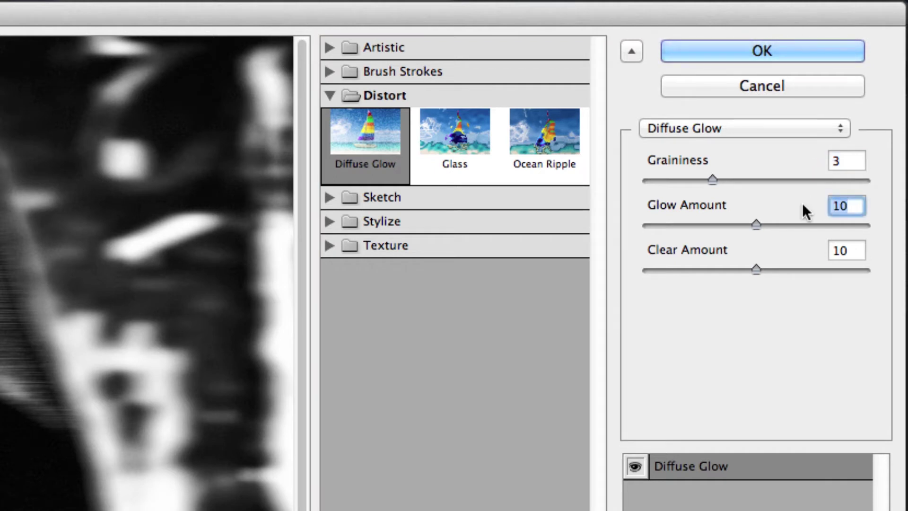
left_click(861, 251)
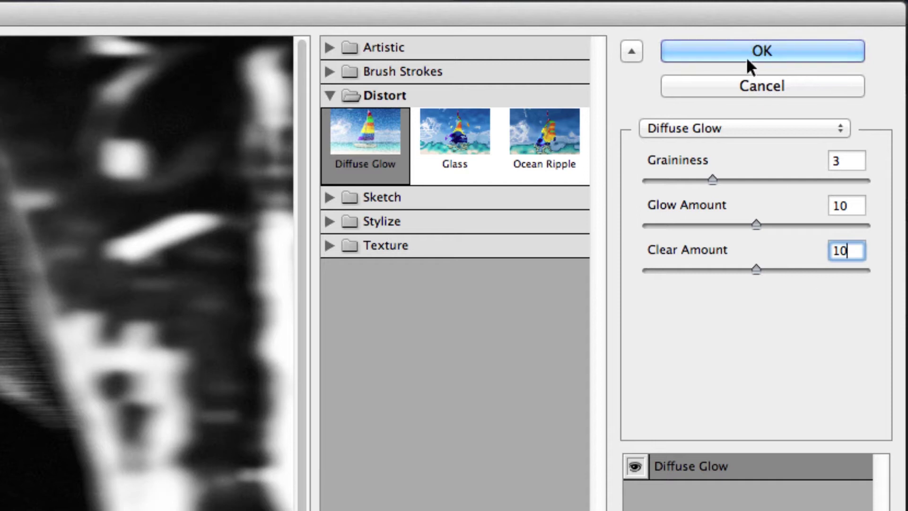
left_click(760, 49)
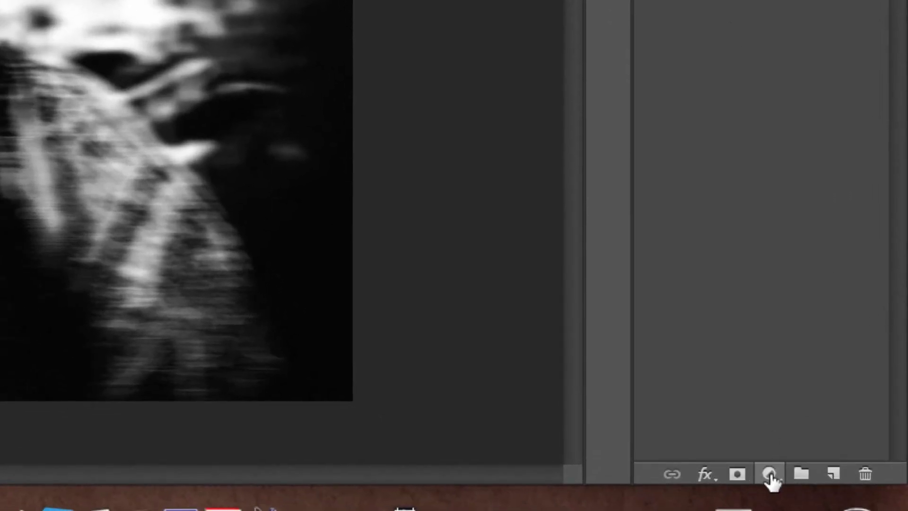
Add a blue (#1d69aa) Solid Color fill layer above the merged layer and set its blend mode to Color.
left_click(770, 473)
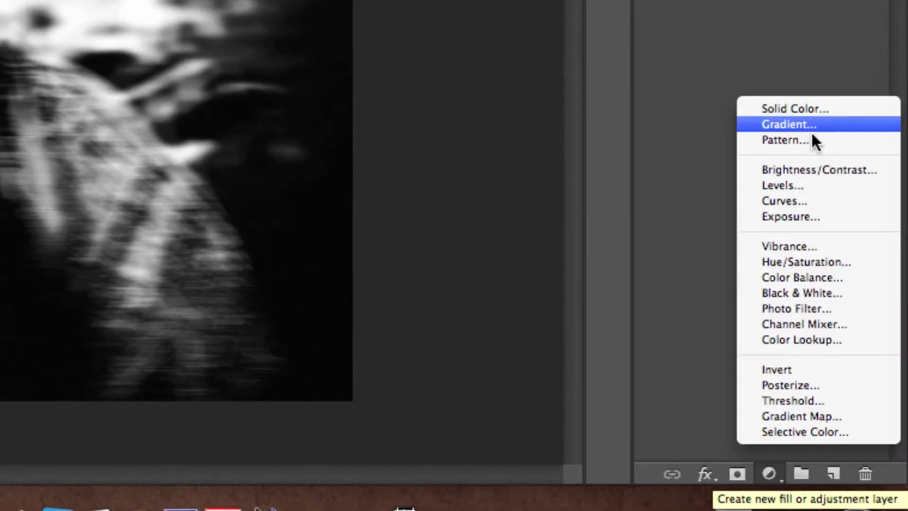
left_click(819, 104)
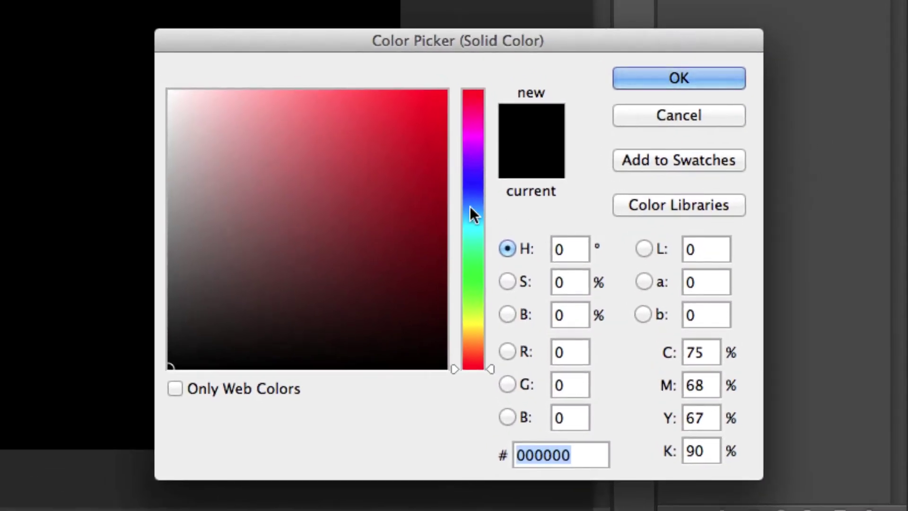
left_click(470, 206)
left_click(404, 184)
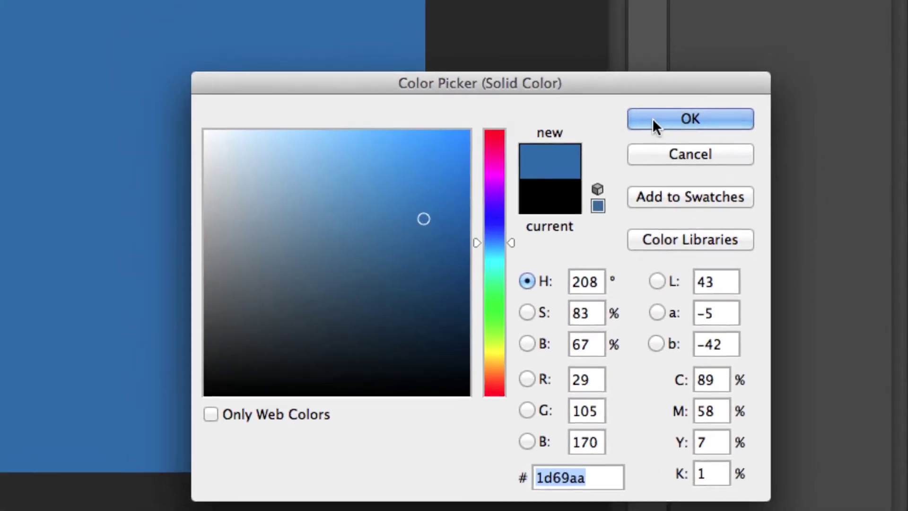
left_click(643, 79)
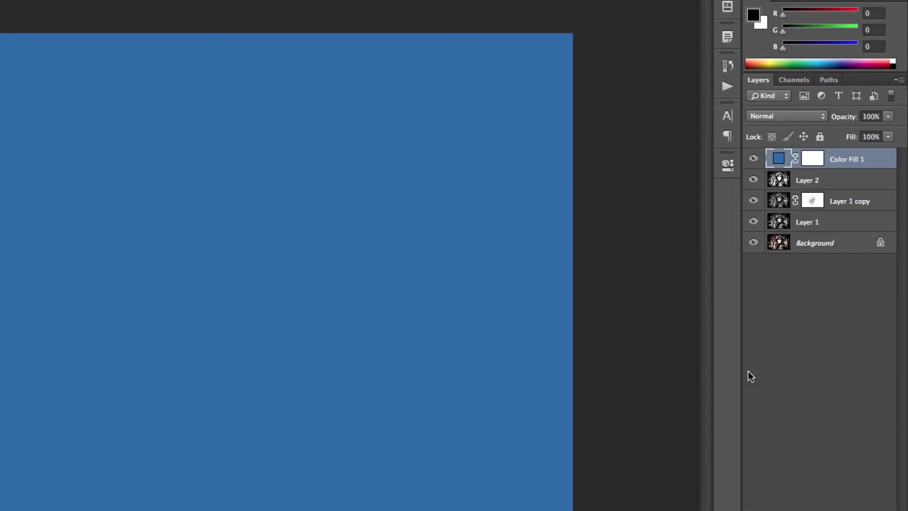
left_click(790, 116)
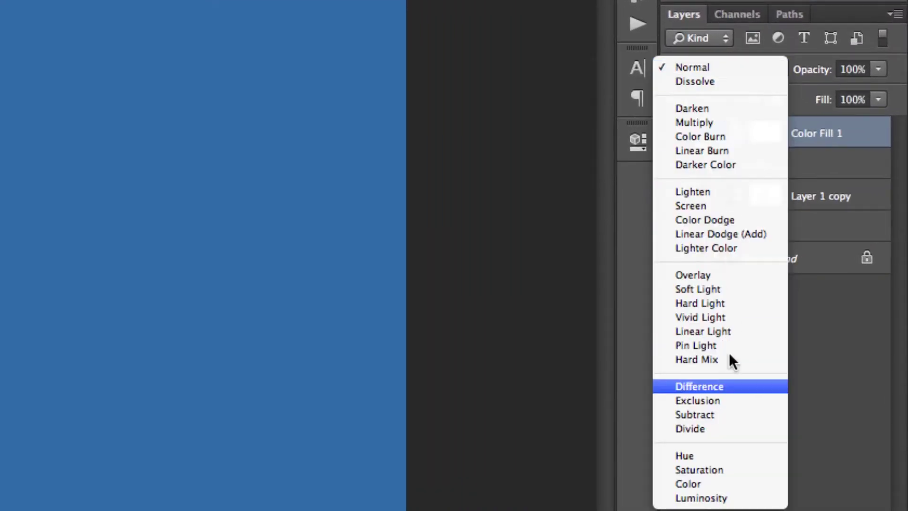
left_click(719, 483)
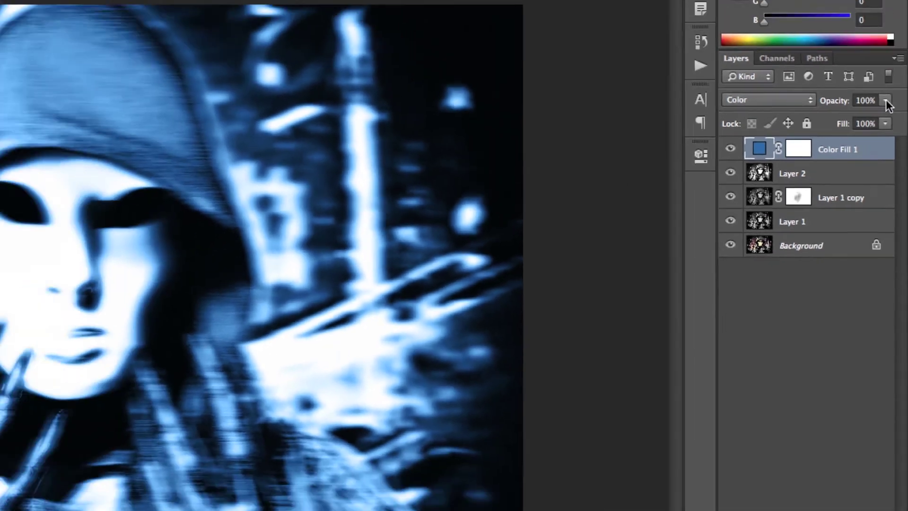
Set the blue color fill layer's opacity to 30% and deselect all layers.
left_click(804, 276)
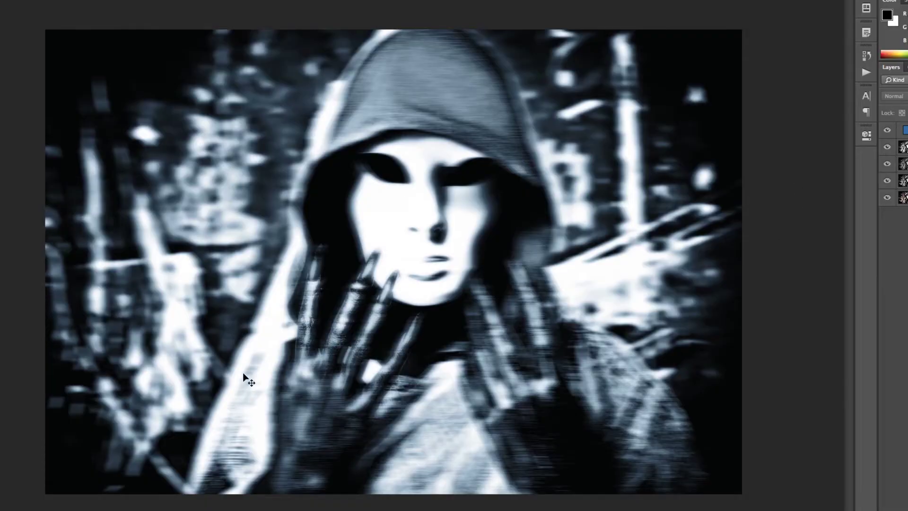
Switch to the browser and browse WeGraphics' Free Seamless TV Noise Patterns page and CGTextures' TV static images.
left_click(41, 507)
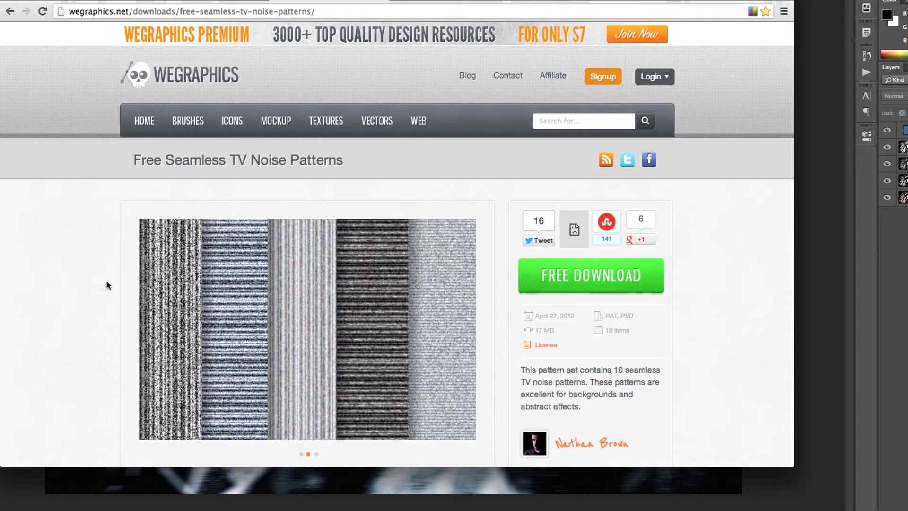
left_click(452, 2)
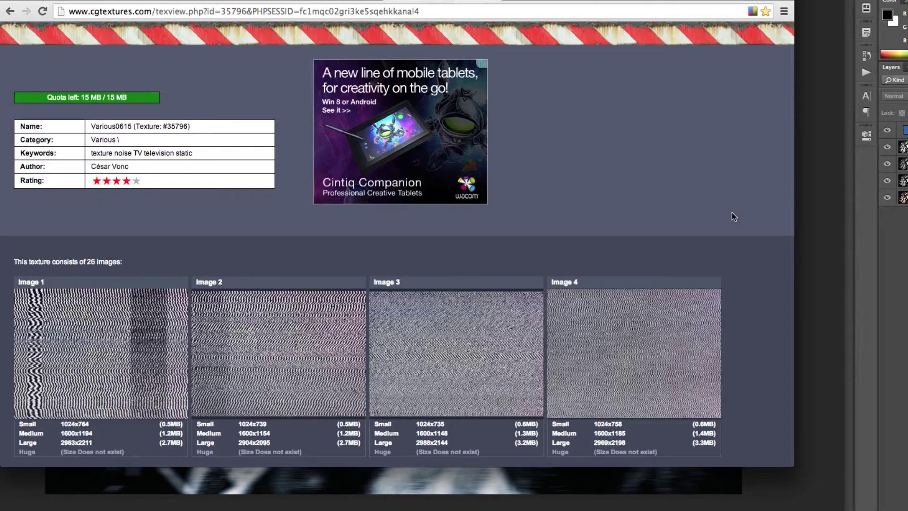
scroll(721, 214, "down", 20)
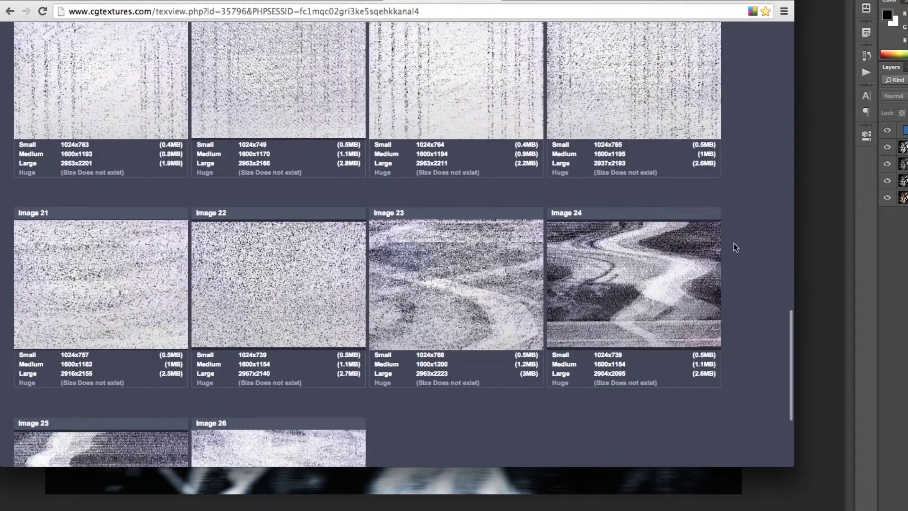
mouse_move(693, 258)
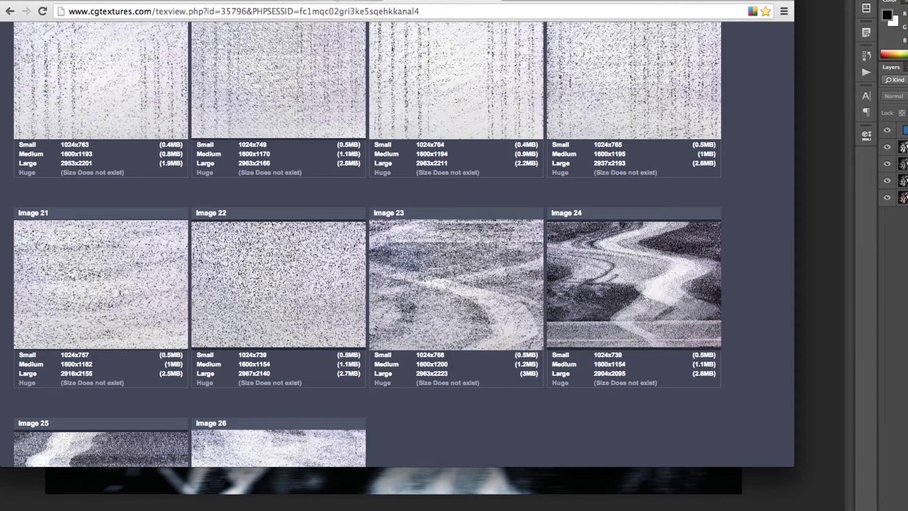
Load wg_tv_patterns.pat from the wg_tv_patterns folder into Photoshop.
left_click(338, 2)
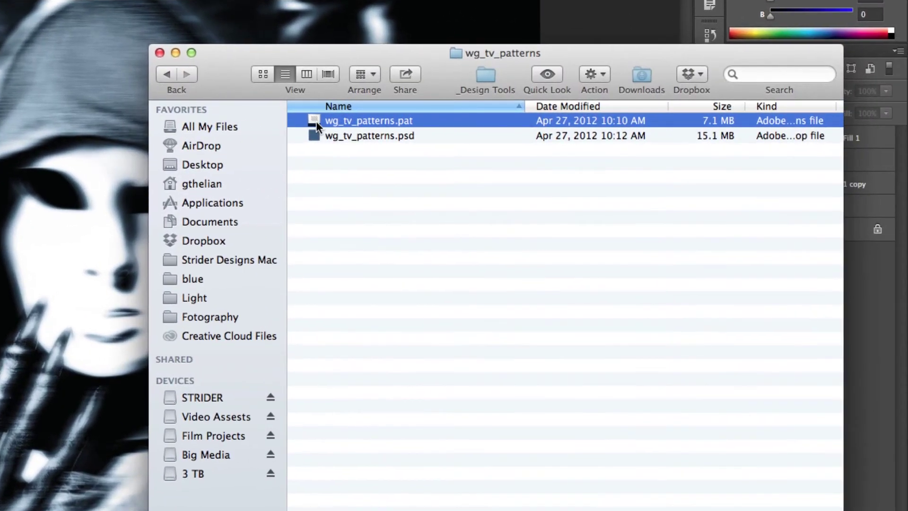
left_click_drag(316, 122, 433, 197)
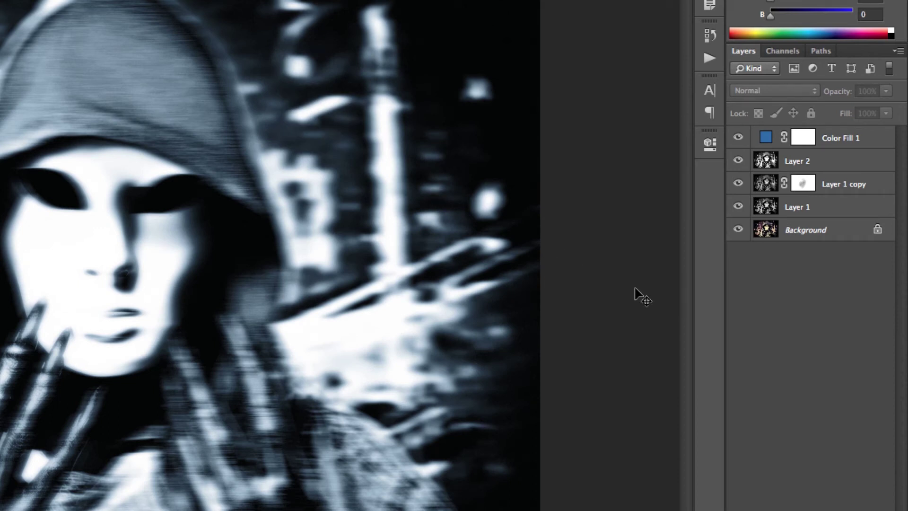
Add a Pattern Overlay effect to the Color Fill 1 layer.
left_click(869, 142)
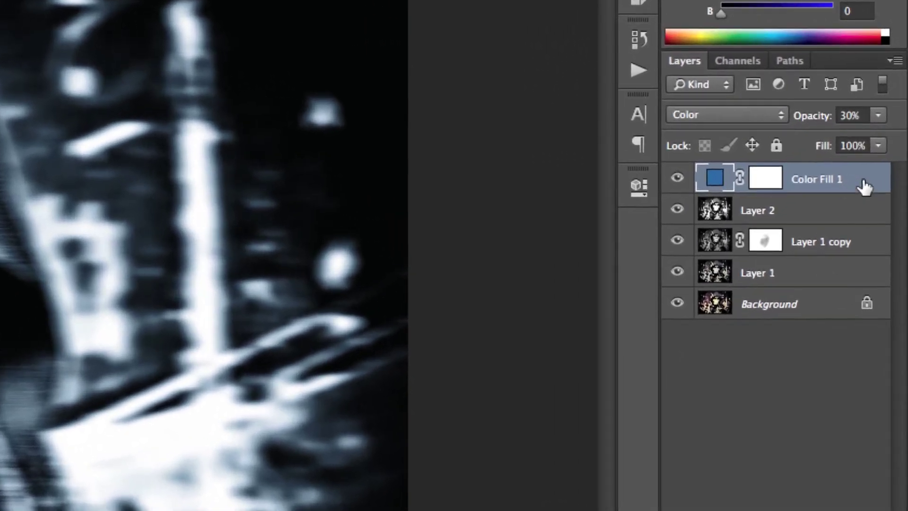
right_click(874, 136)
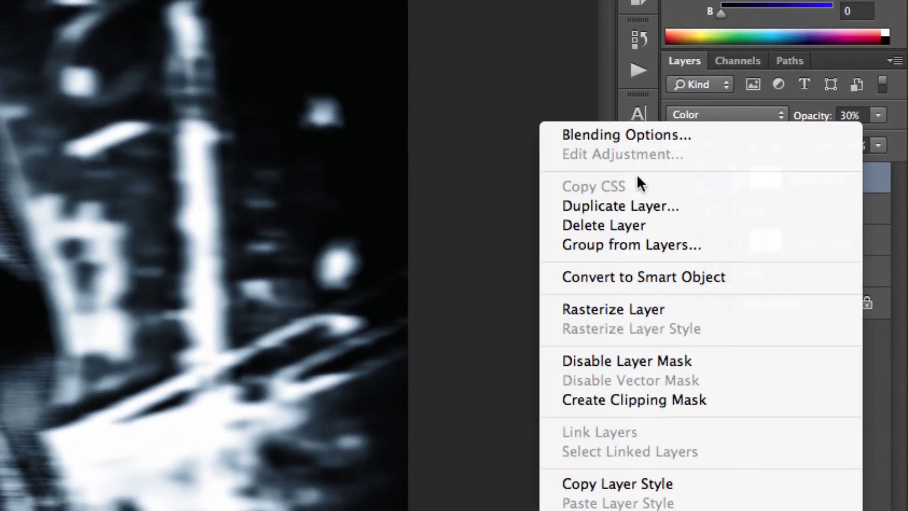
left_click(627, 134)
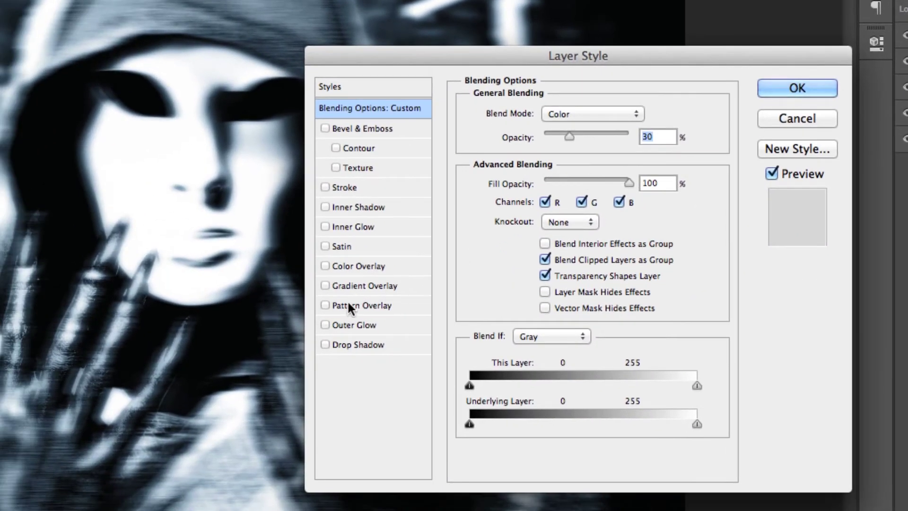
left_click(334, 309)
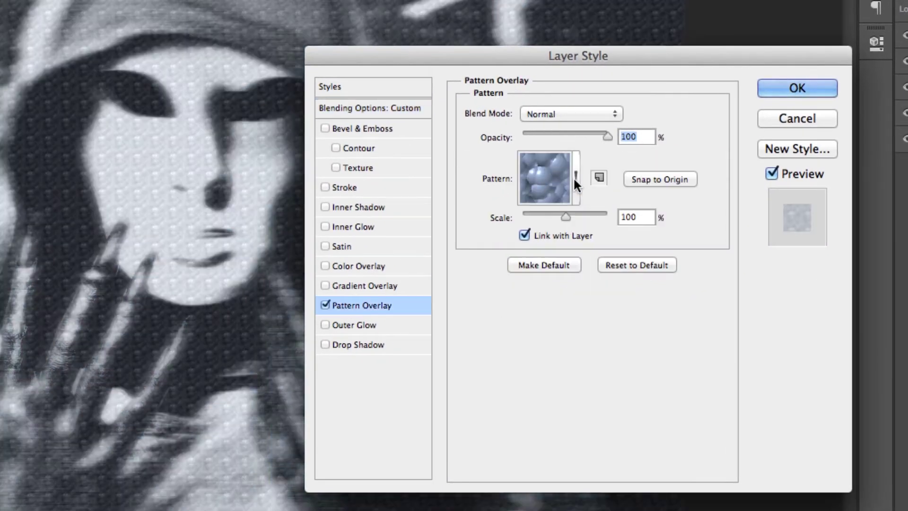
Try several TV noise patterns at the end of the pattern library and choose the dark blue one for the overlay.
left_click(575, 177)
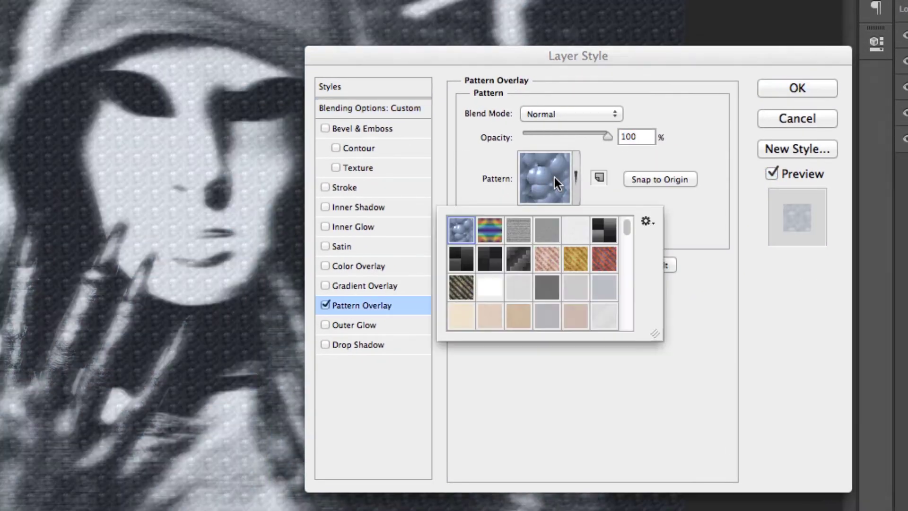
scroll(558, 288, "down", 3)
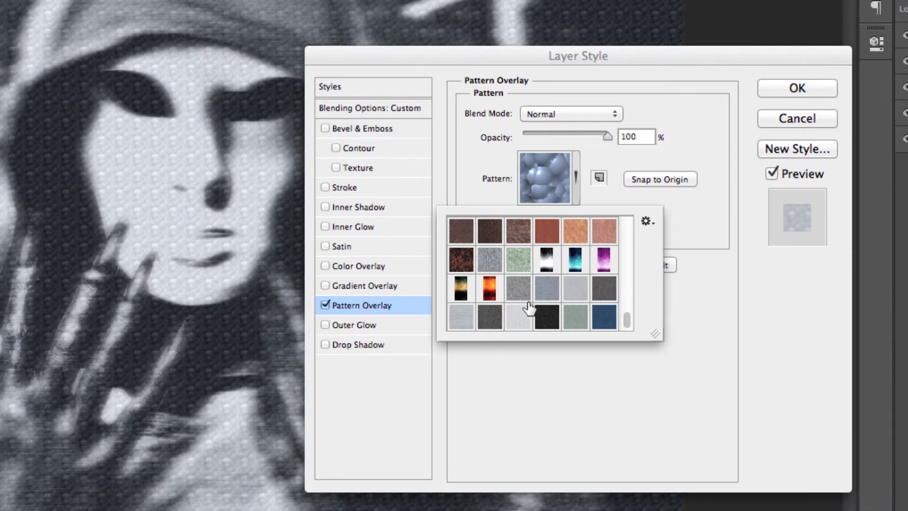
left_click(514, 294)
left_click(545, 294)
left_click(574, 292)
left_click(604, 294)
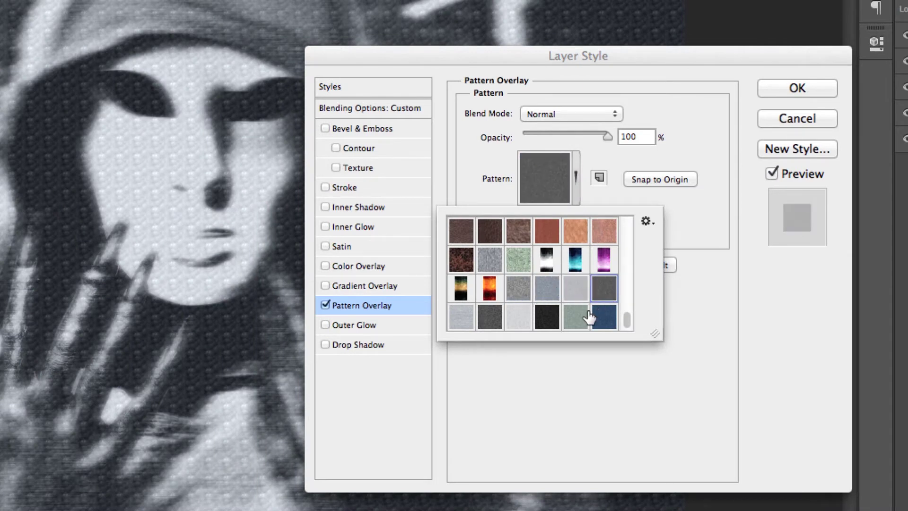
left_click(584, 321)
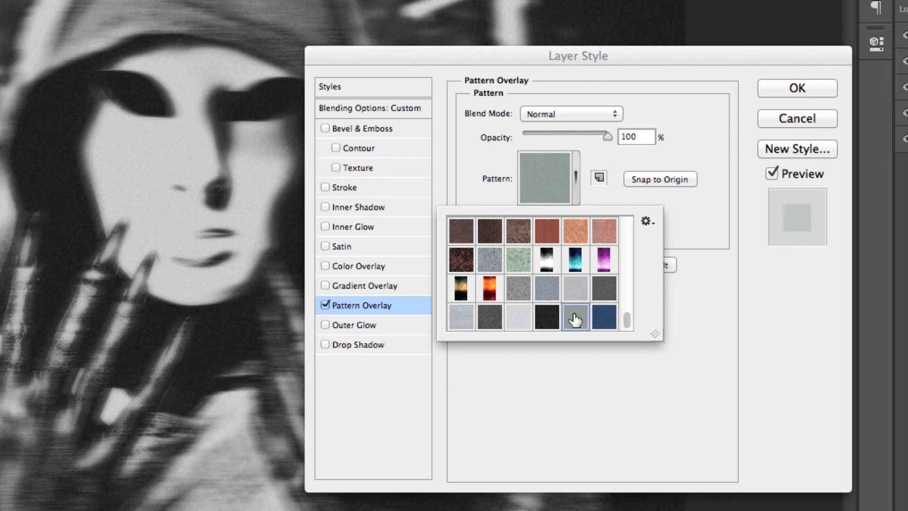
left_click(549, 321)
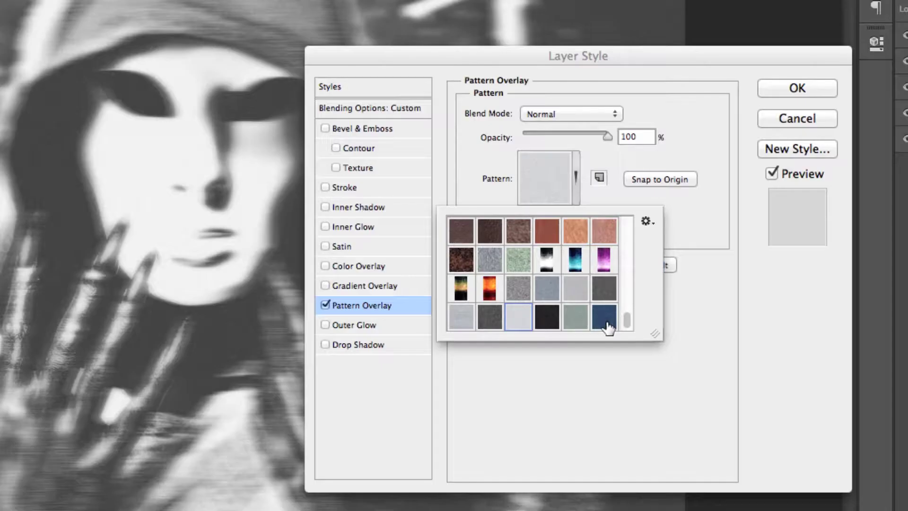
left_click(605, 317)
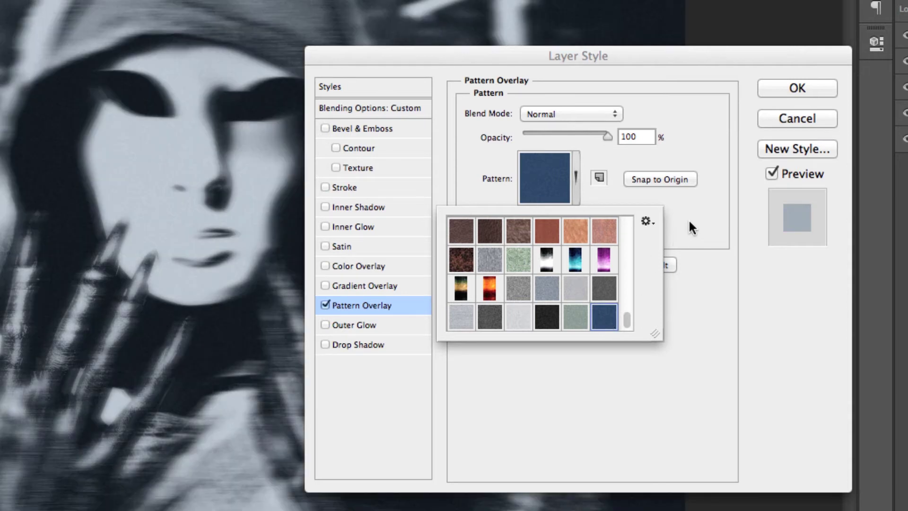
left_click(690, 222)
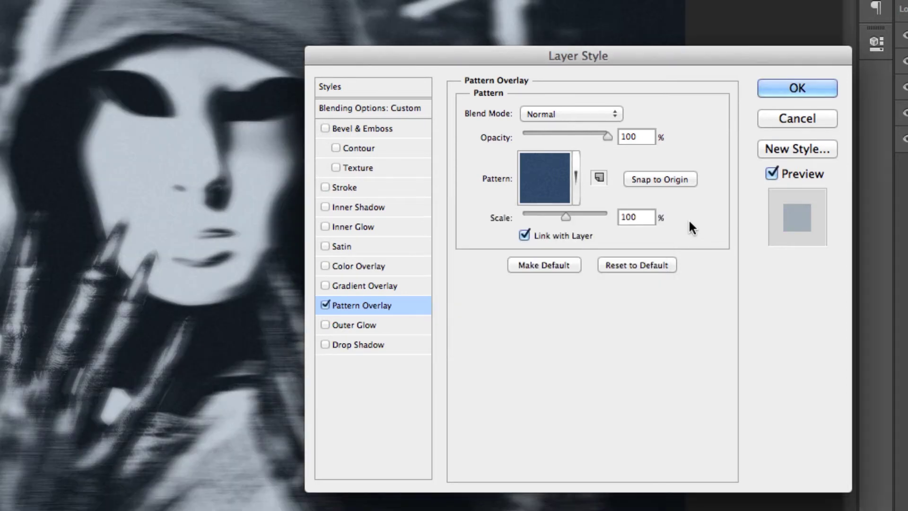
Scale the pattern overlay to 1000% and set its blend mode to Color Burn.
left_click_drag(566, 216, 620, 217)
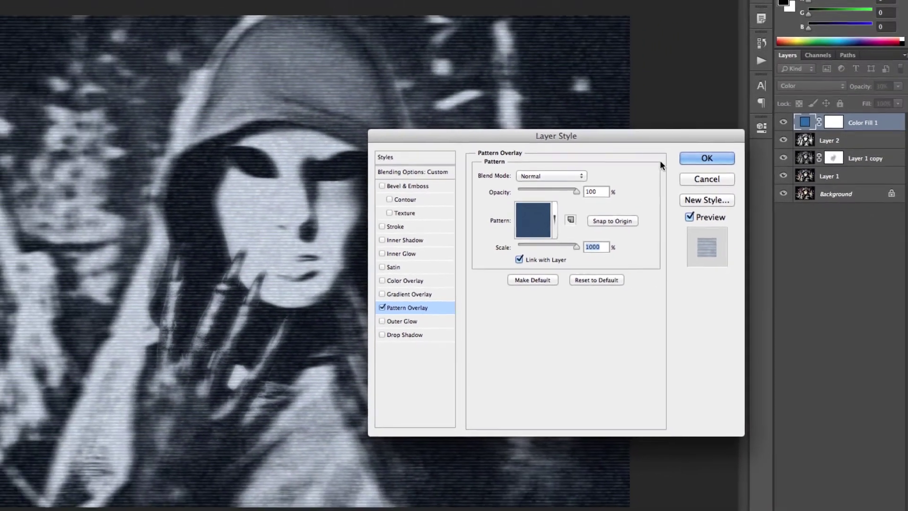
left_click(702, 158)
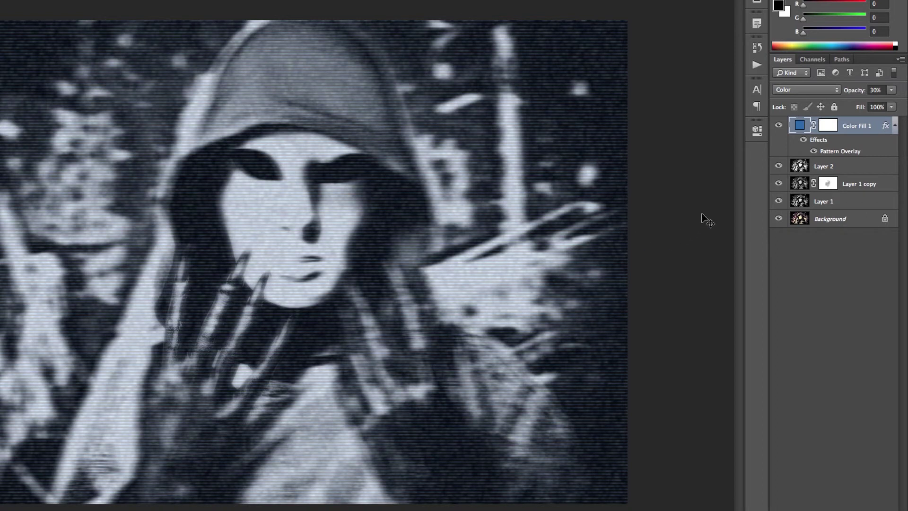
double_click(845, 152)
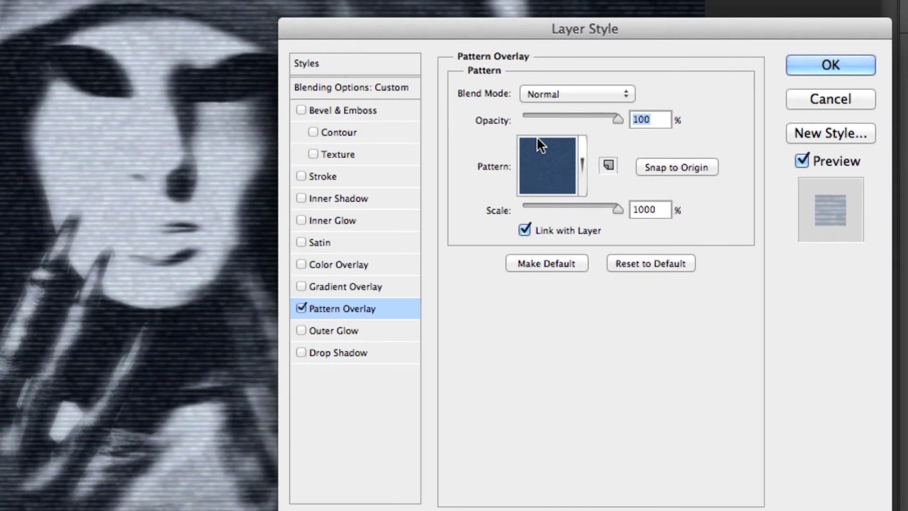
left_click(566, 93)
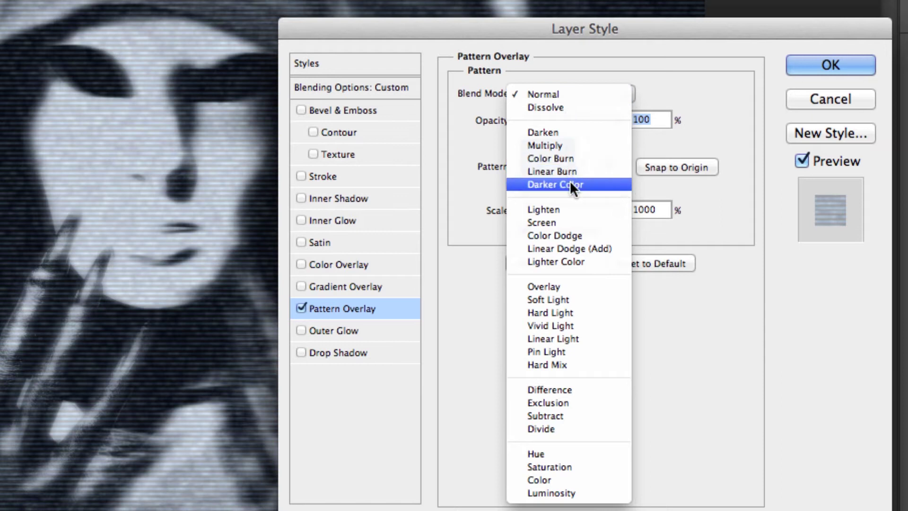
left_click(572, 158)
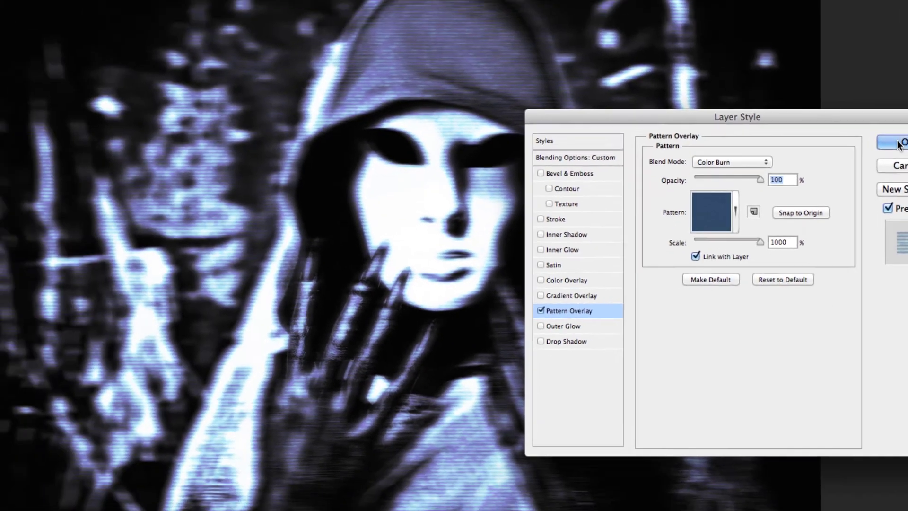
left_click(804, 67)
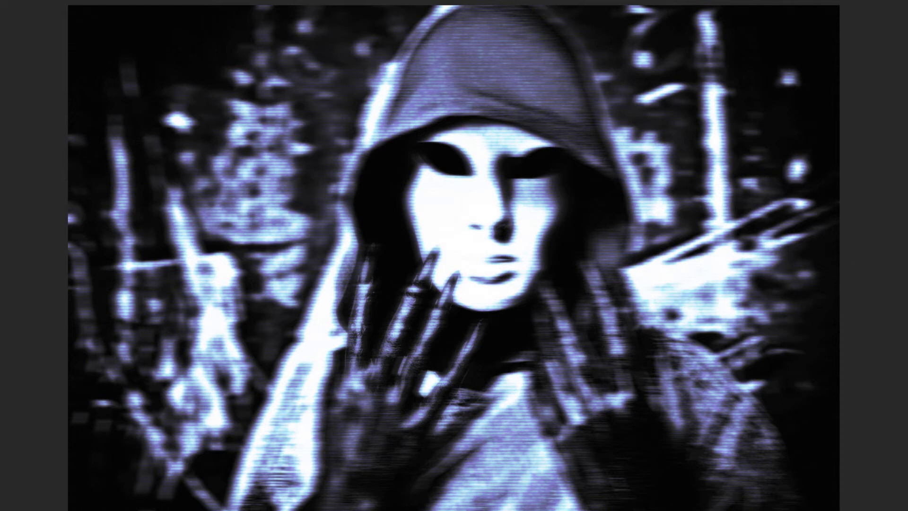
Place the Various0615_24_L TV static image on top of the ghost picture as a new layer.
key("super+Tab")
left_click_drag(658, 222, 409, 164)
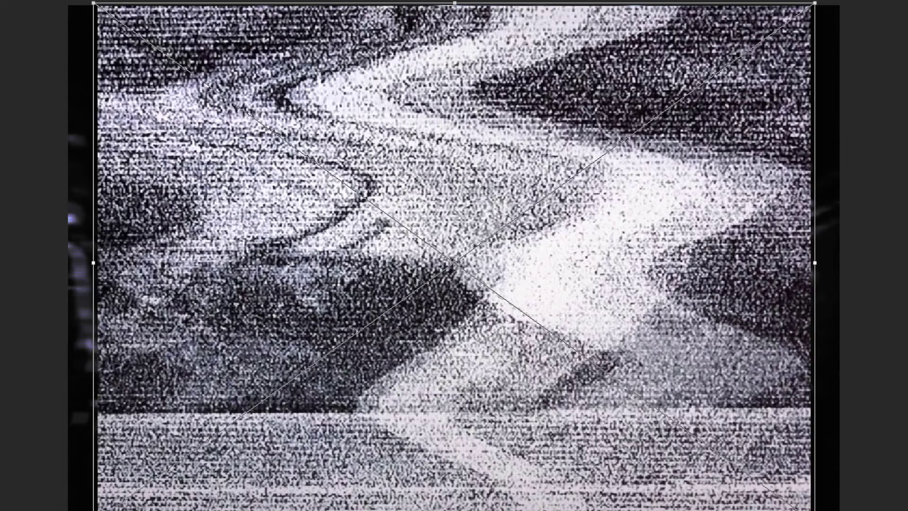
key("Return")
Set the TV static layer's blend mode to Overlay and open its opacity control.
left_click(747, 67)
left_click(739, 240)
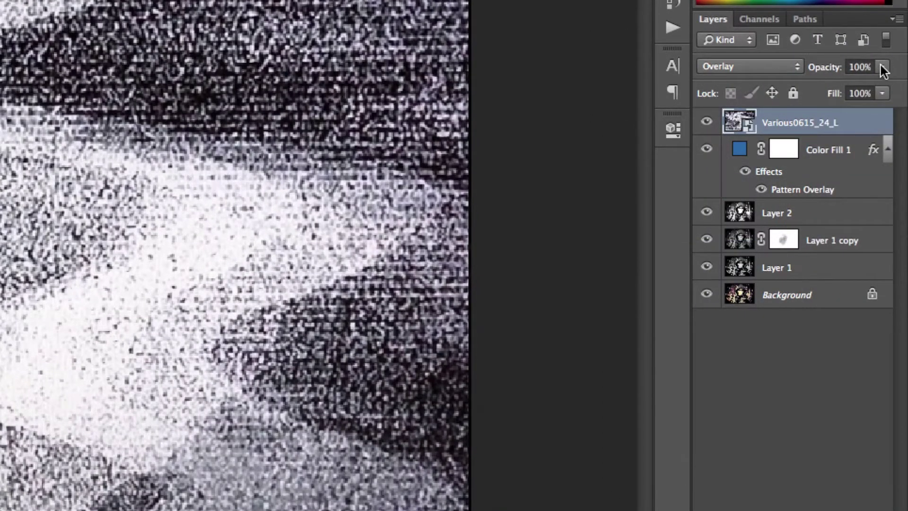
left_click(881, 68)
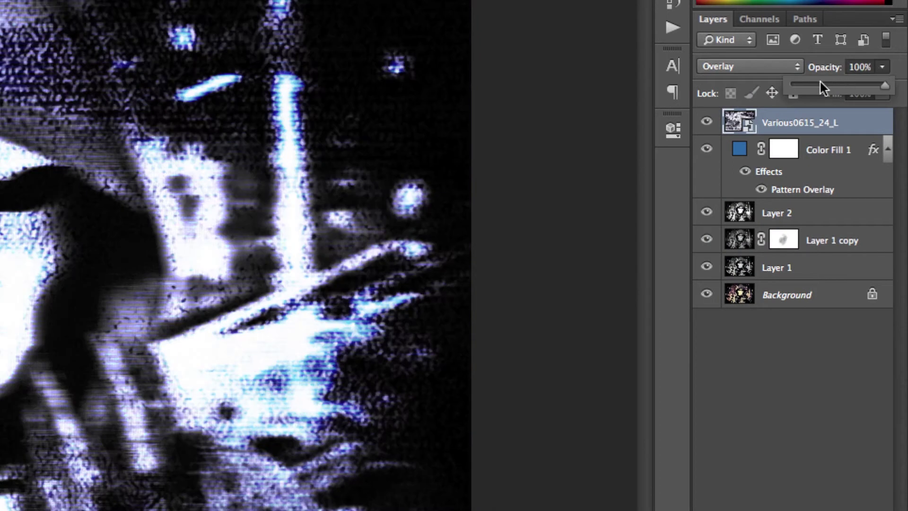
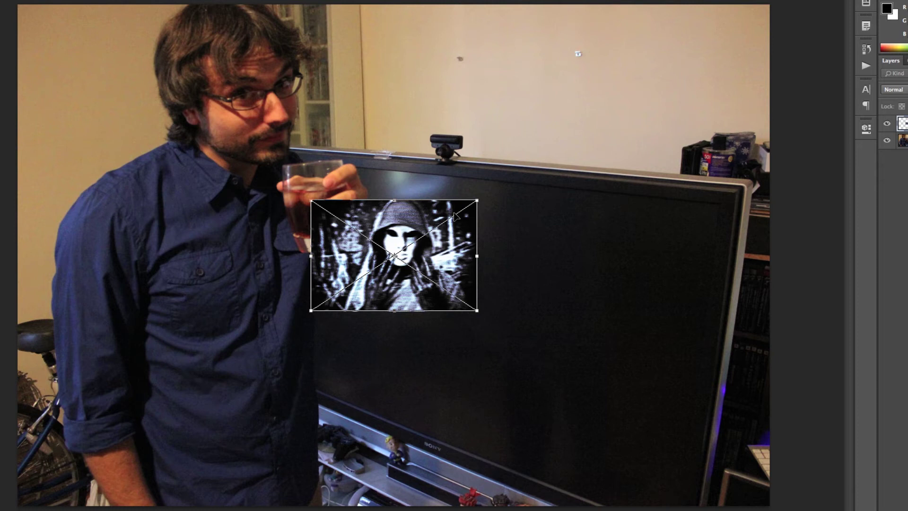
Distort the placed ghost image corner by corner so it covers the television screen in perspective.
left_click_drag(478, 202, 714, 206)
left_click_drag(479, 314, 589, 477)
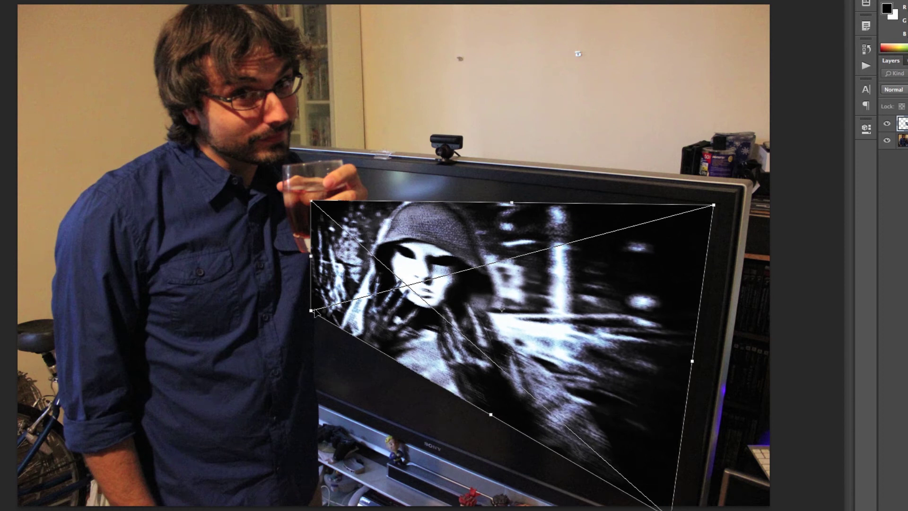
left_click_drag(308, 314, 255, 366)
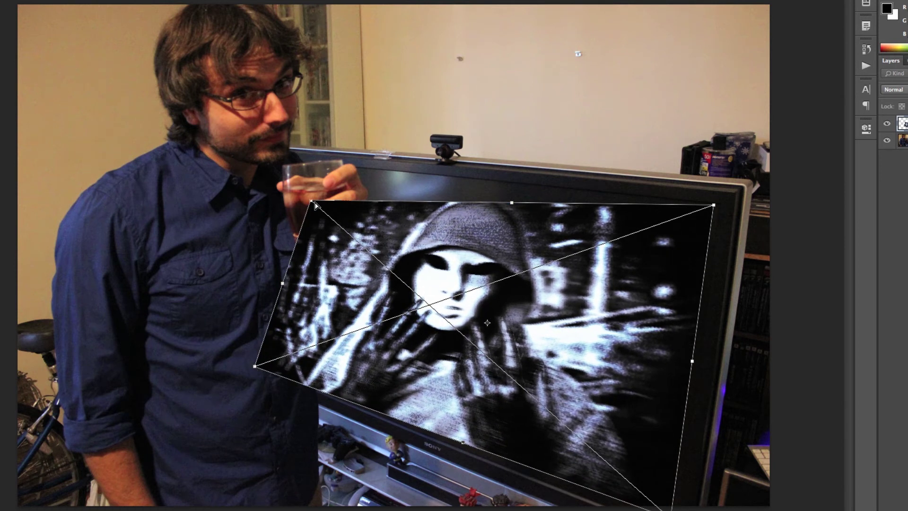
left_click_drag(312, 203, 255, 156)
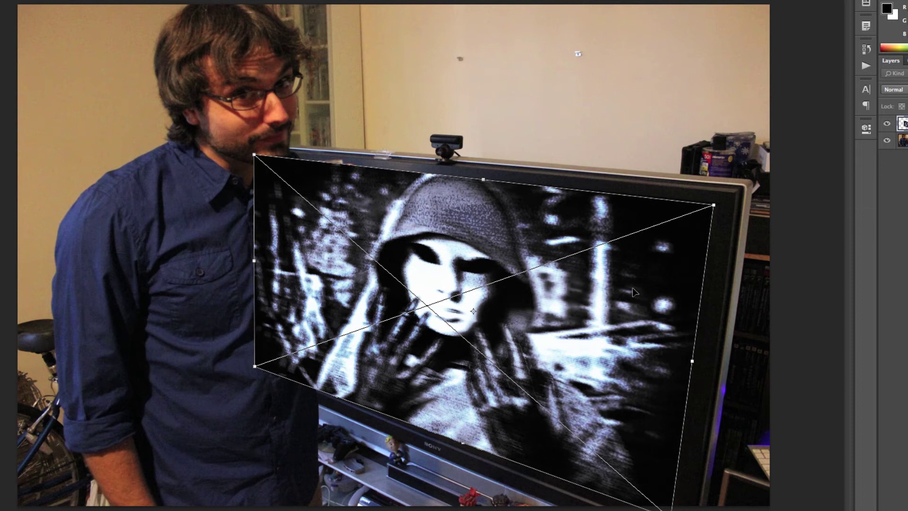
key("Return")
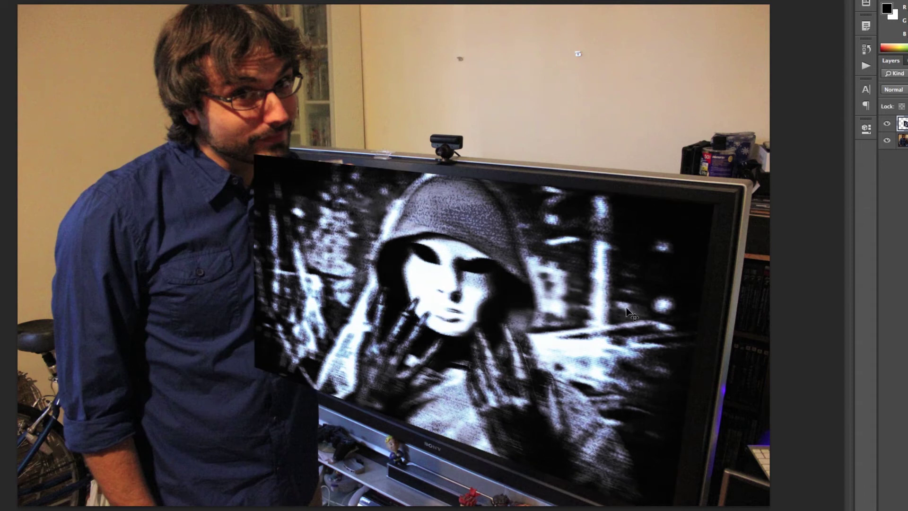
Lower the Ghost layer's opacity to 5% and add a layer mask to it.
left_click(907, 90)
left_click_drag(907, 101, 907, 101)
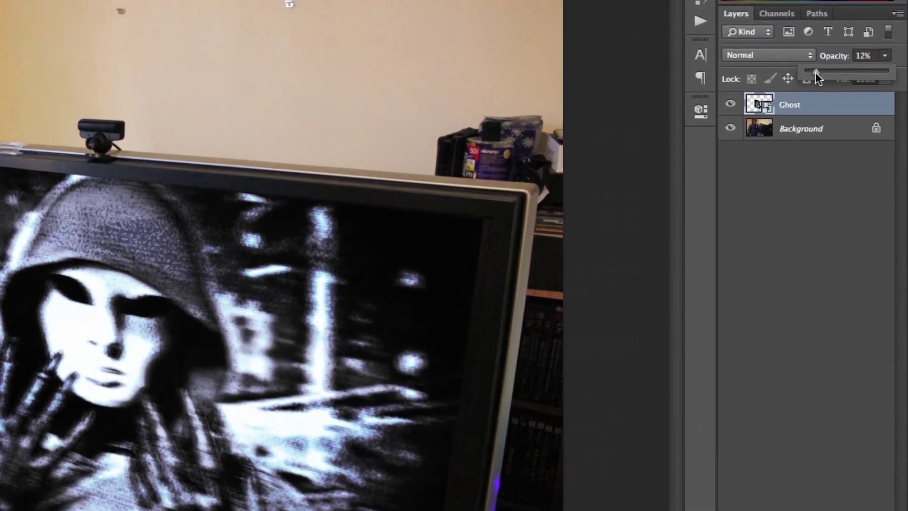
left_click_drag(815, 72, 810, 72)
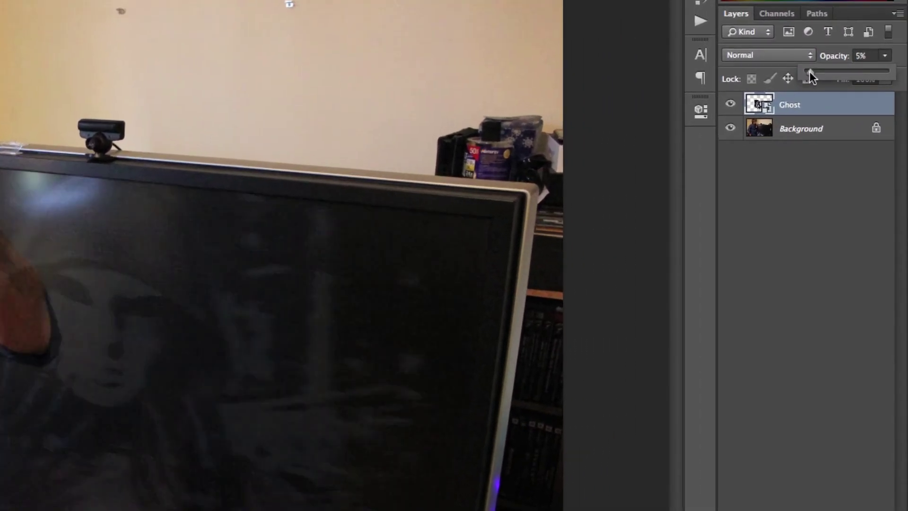
left_click(833, 101)
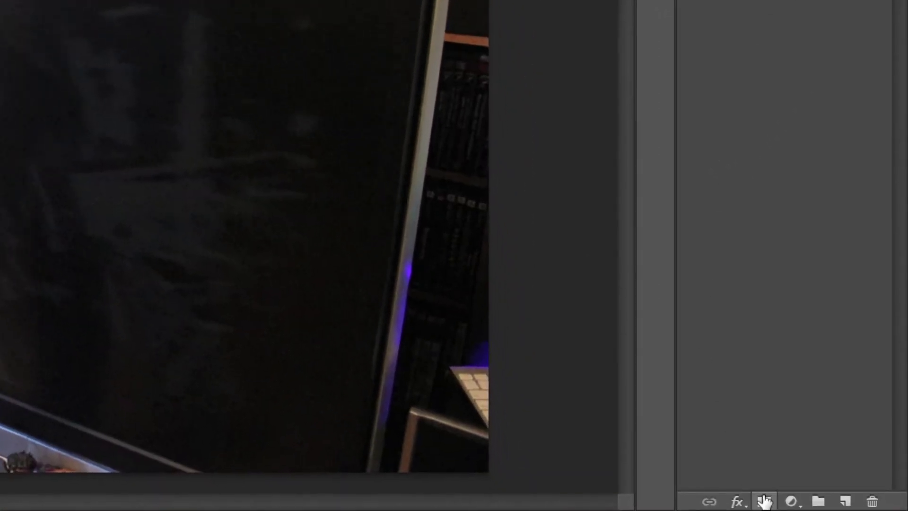
left_click(764, 501)
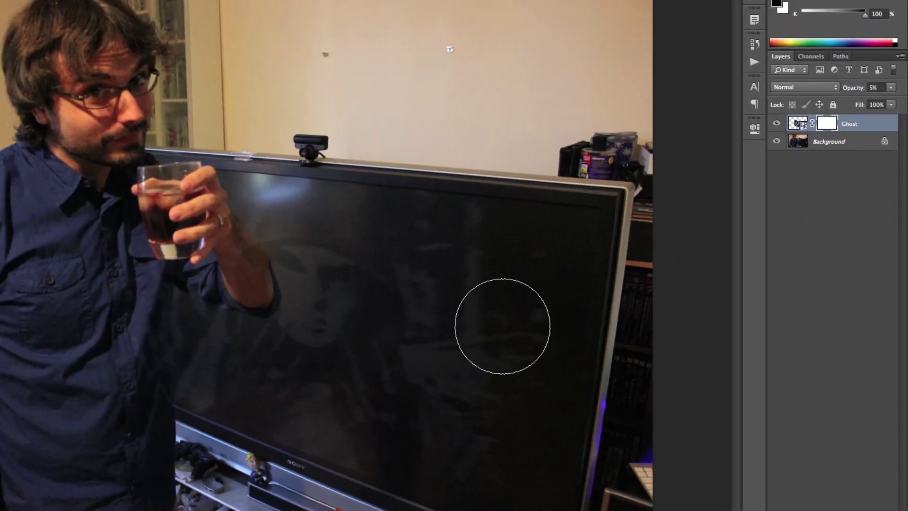